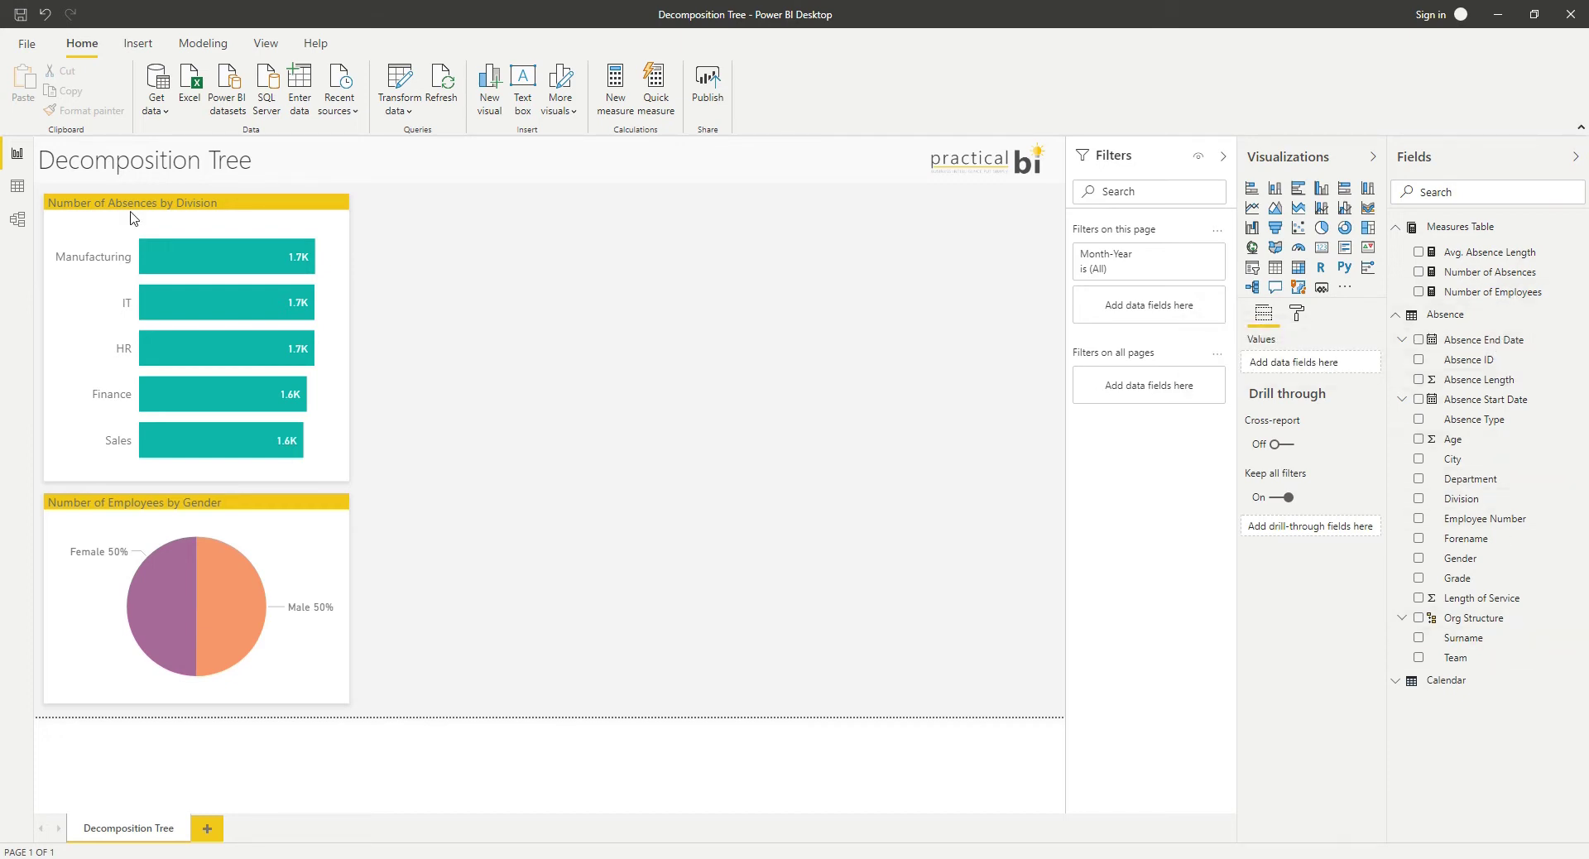
Open the Absence table in Data view to inspect its 8,336 absence records.
{"action": "left_click", "coordinate": [17, 186]}
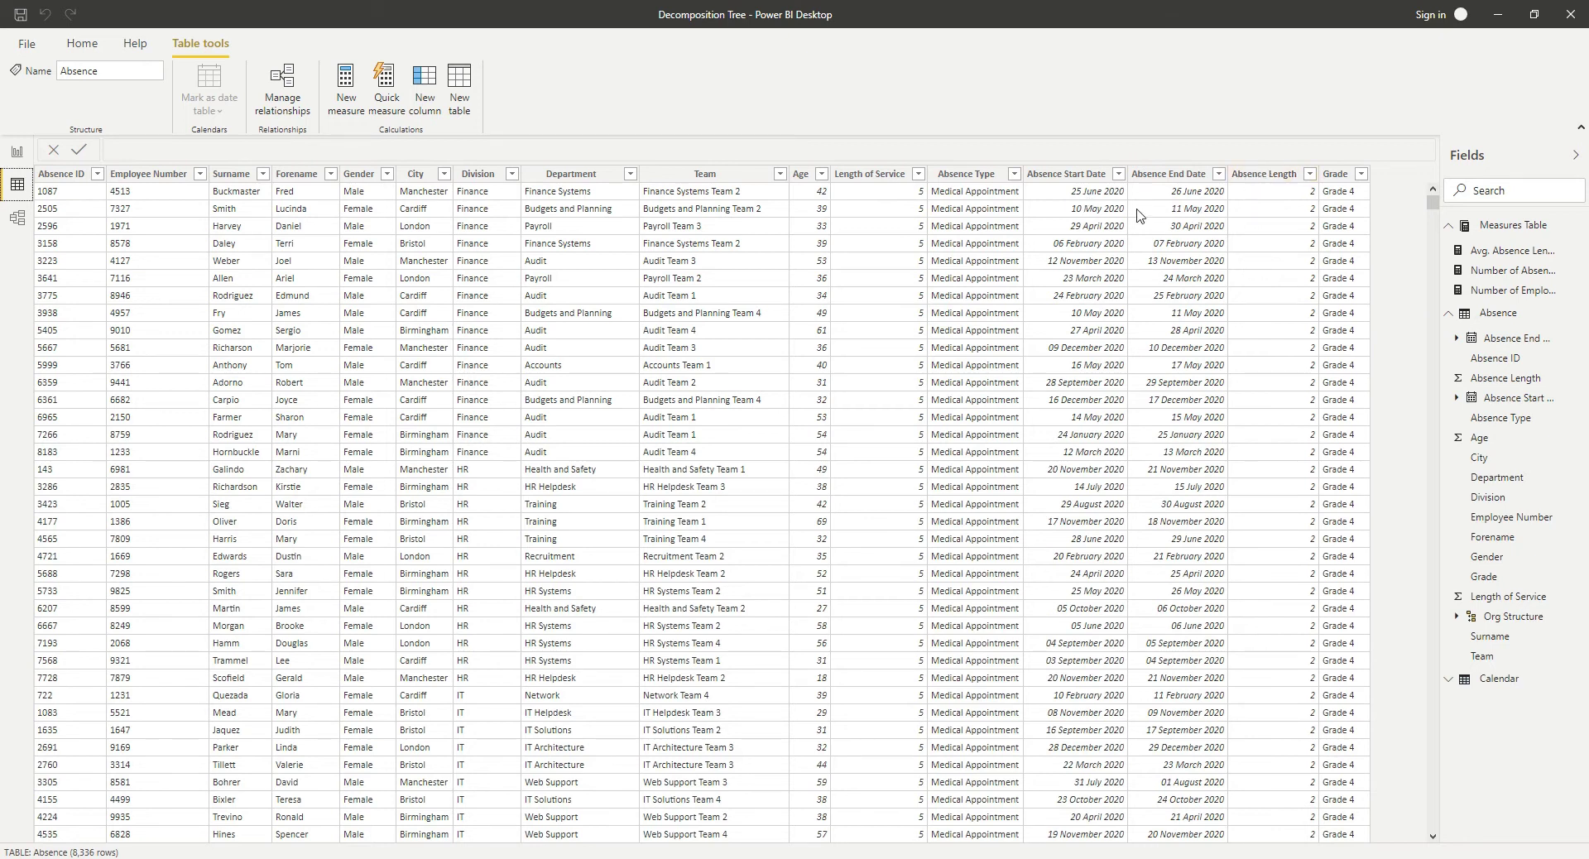
{"action": "left_click", "coordinate": [16, 152]}
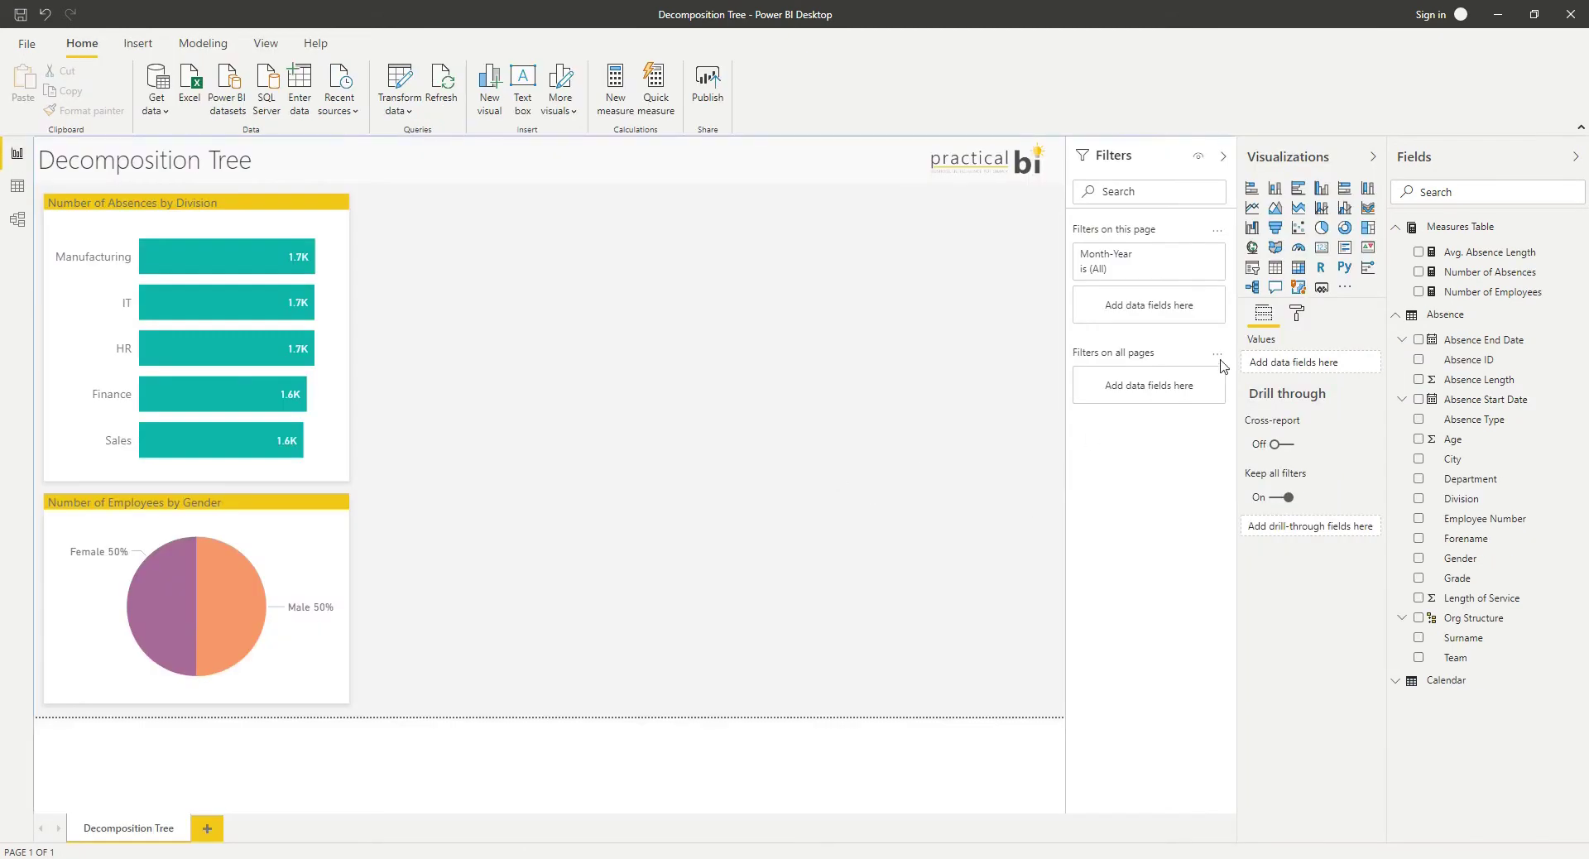
Add a large decomposition tree styled like the bar chart, analysing Avg. Absence Length (4.63).
{"action": "left_click", "coordinate": [1252, 288]}
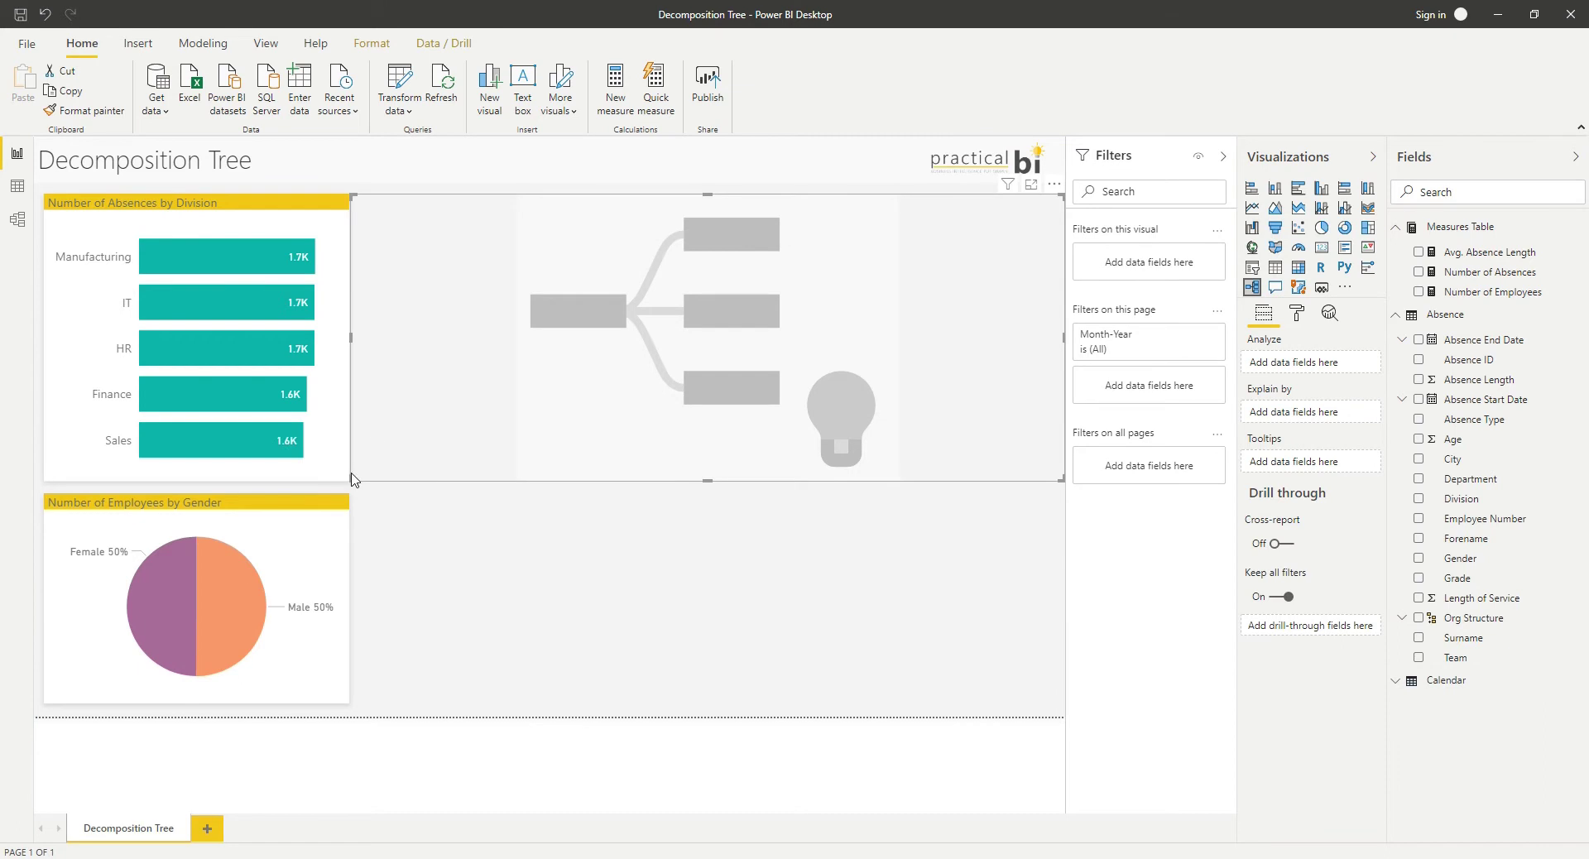
{"action": "left_click_drag", "start_coordinate": [351, 480], "coordinate": [359, 708]}
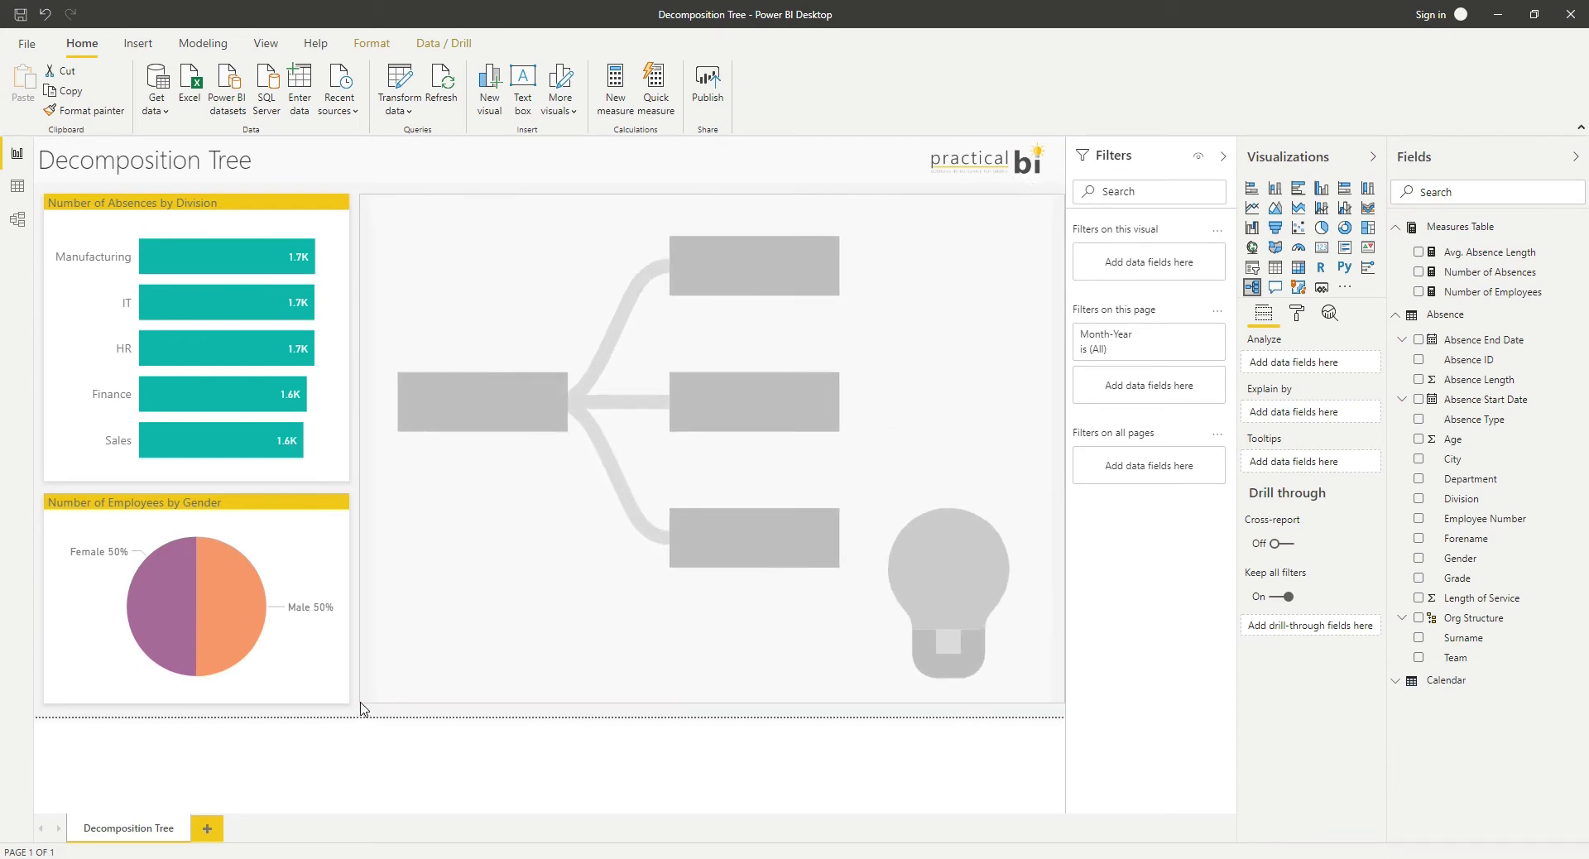
{"action": "left_click", "coordinate": [329, 395]}
{"action": "left_click", "coordinate": [78, 110]}
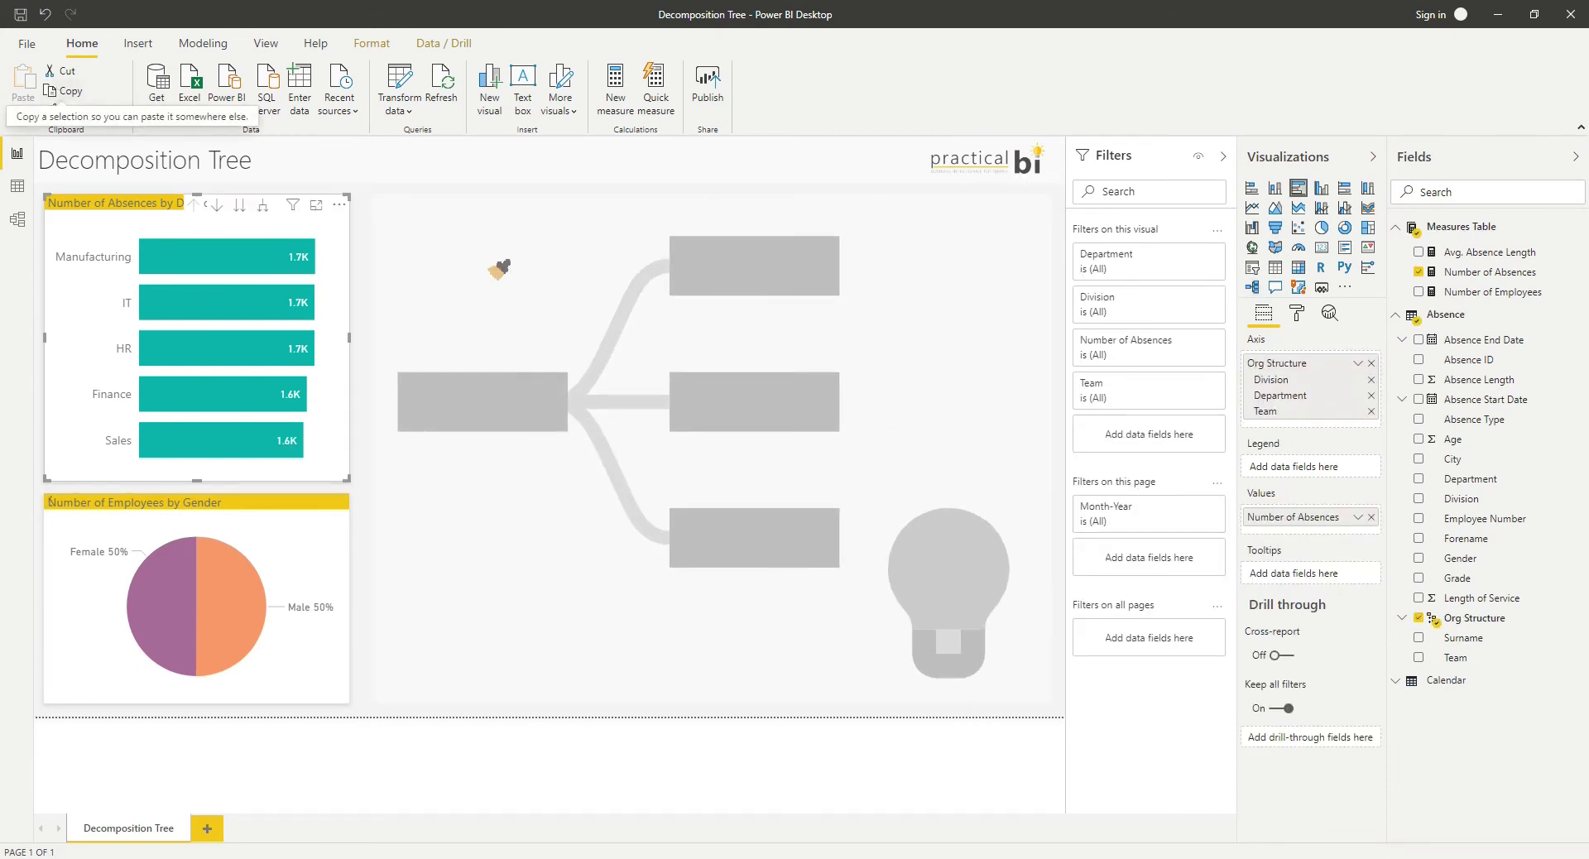
{"action": "left_click", "coordinate": [453, 266]}
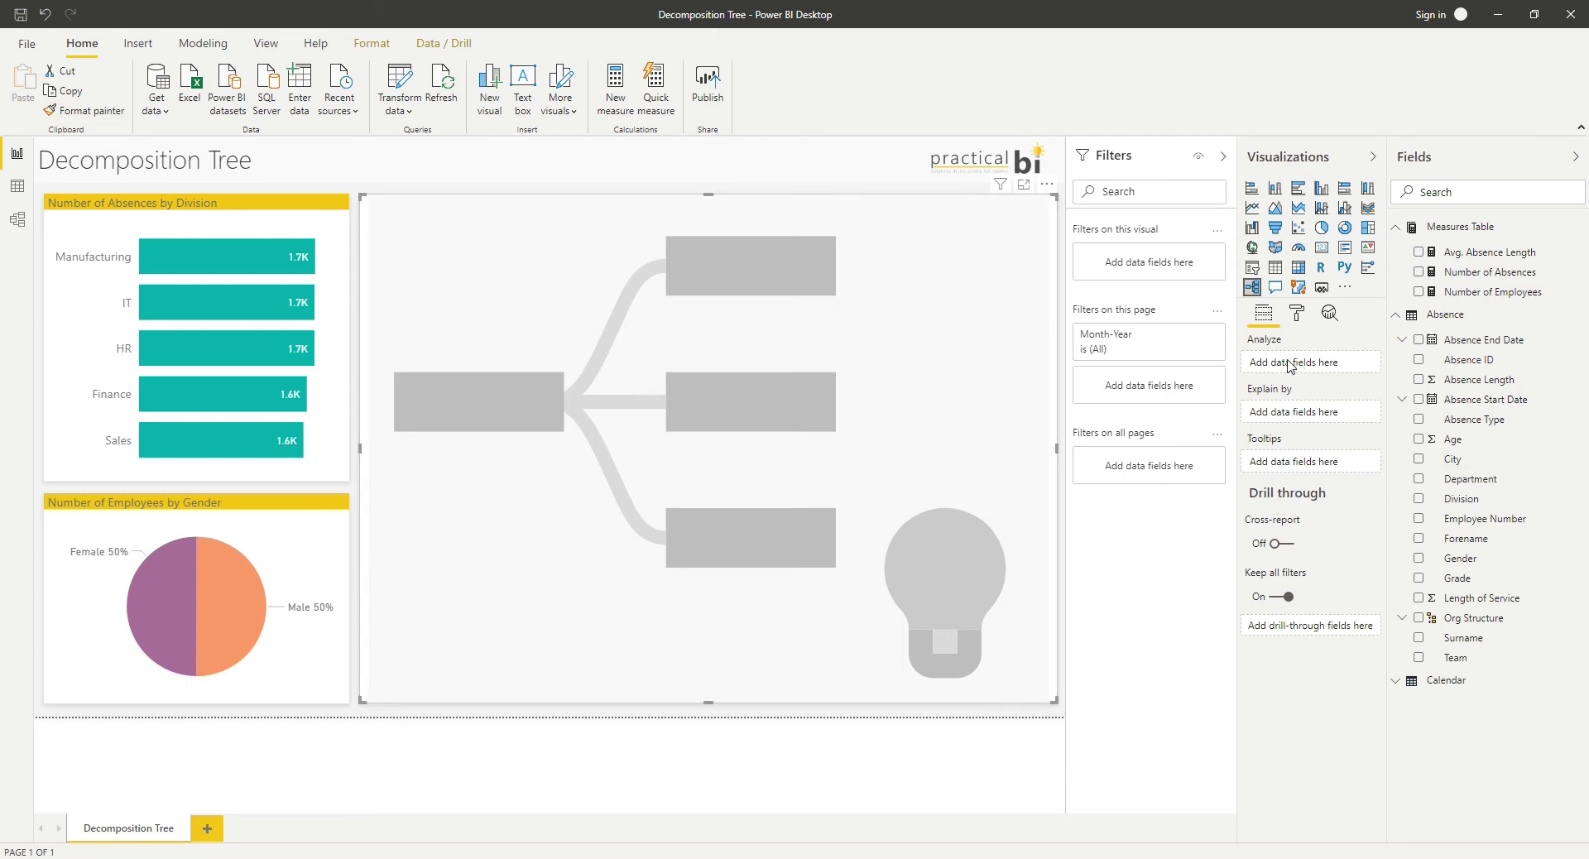
{"action": "mouse_move", "coordinate": [1342, 368]}
{"action": "left_mouse_down"}
{"action": "mouse_move", "coordinate": [1381, 369]}
{"action": "mouse_move", "coordinate": [1274, 358]}
{"action": "mouse_move", "coordinate": [1246, 376]}
{"action": "mouse_move", "coordinate": [1358, 390]}
{"action": "left_mouse_up"}
{"action": "left_click_drag", "start_coordinate": [1483, 253], "coordinate": [1354, 364]}
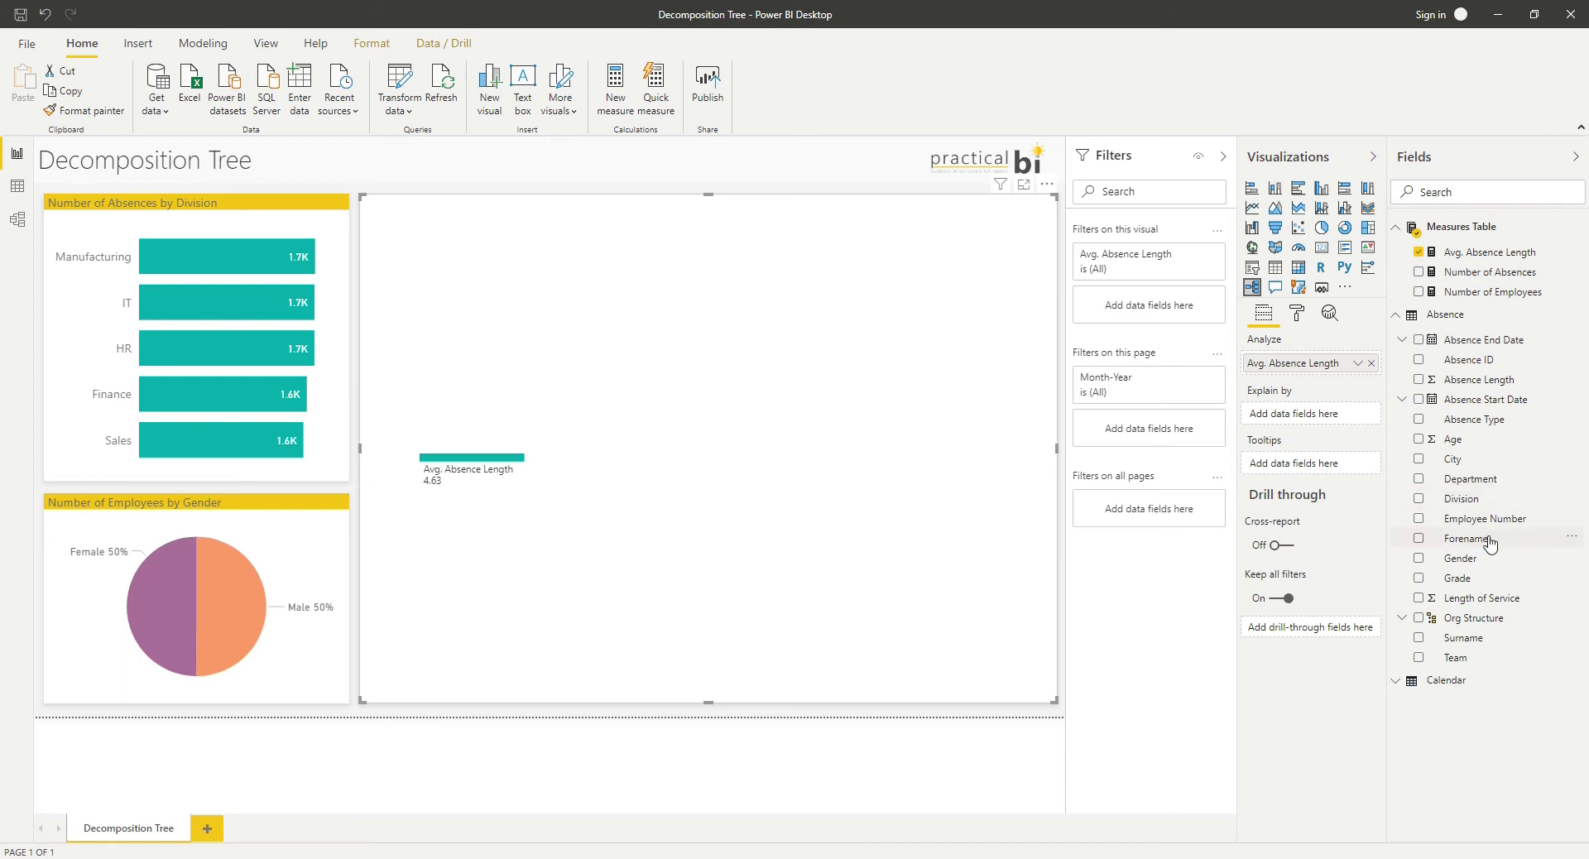
Add Grade, City, Length of Service and Absence Type to the tree's Explain by well.
{"action": "left_click_drag", "start_coordinate": [1493, 579], "coordinate": [1305, 430]}
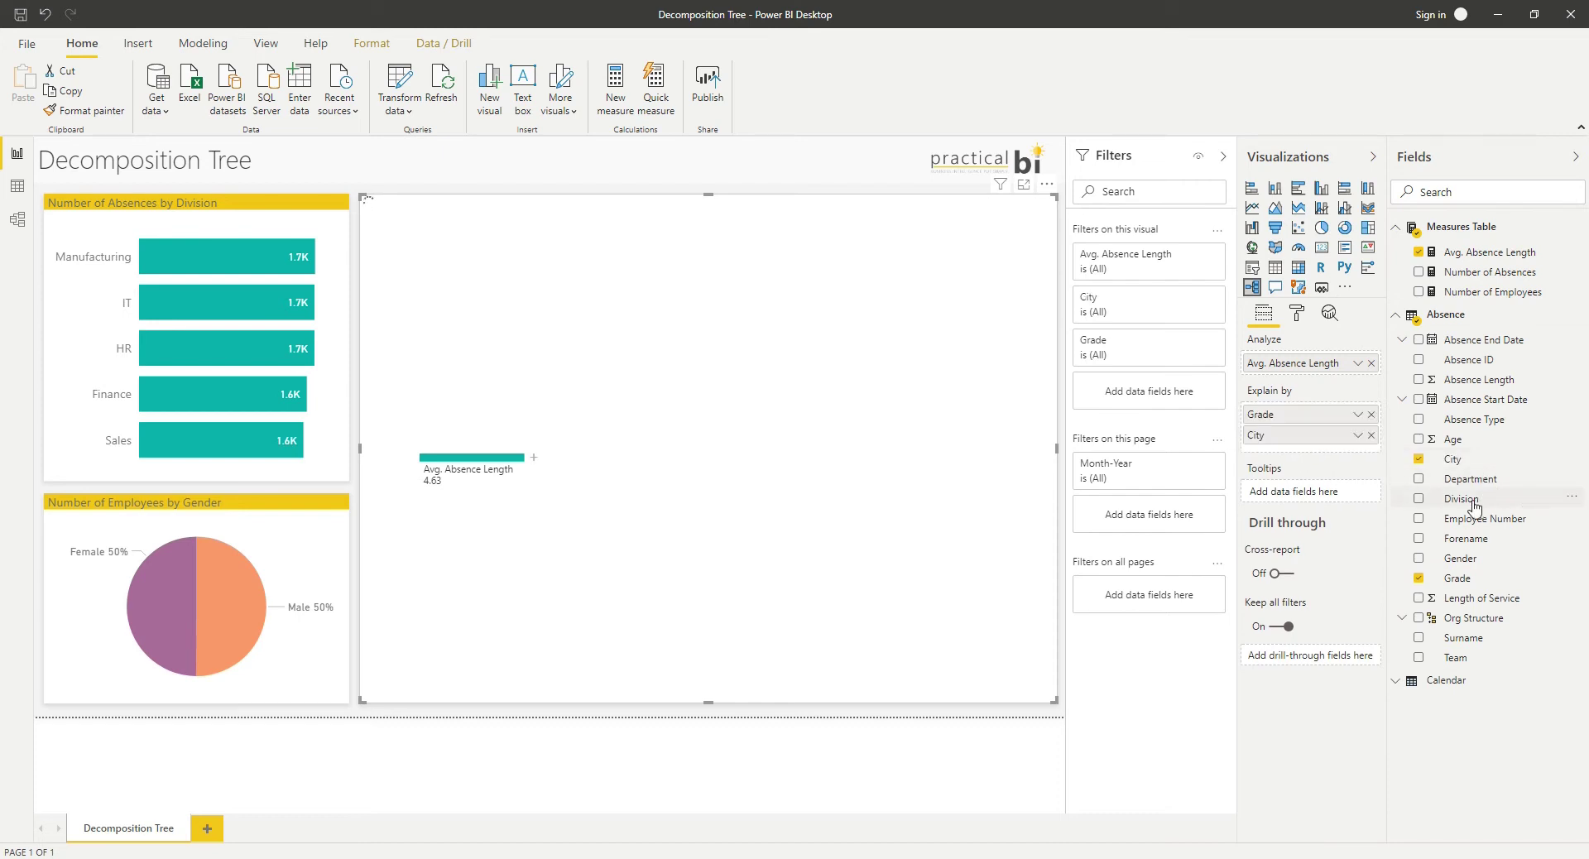
{"action": "left_click_drag", "start_coordinate": [1479, 500], "coordinate": [1484, 505]}
{"action": "left_click_drag", "start_coordinate": [1473, 599], "coordinate": [1290, 455]}
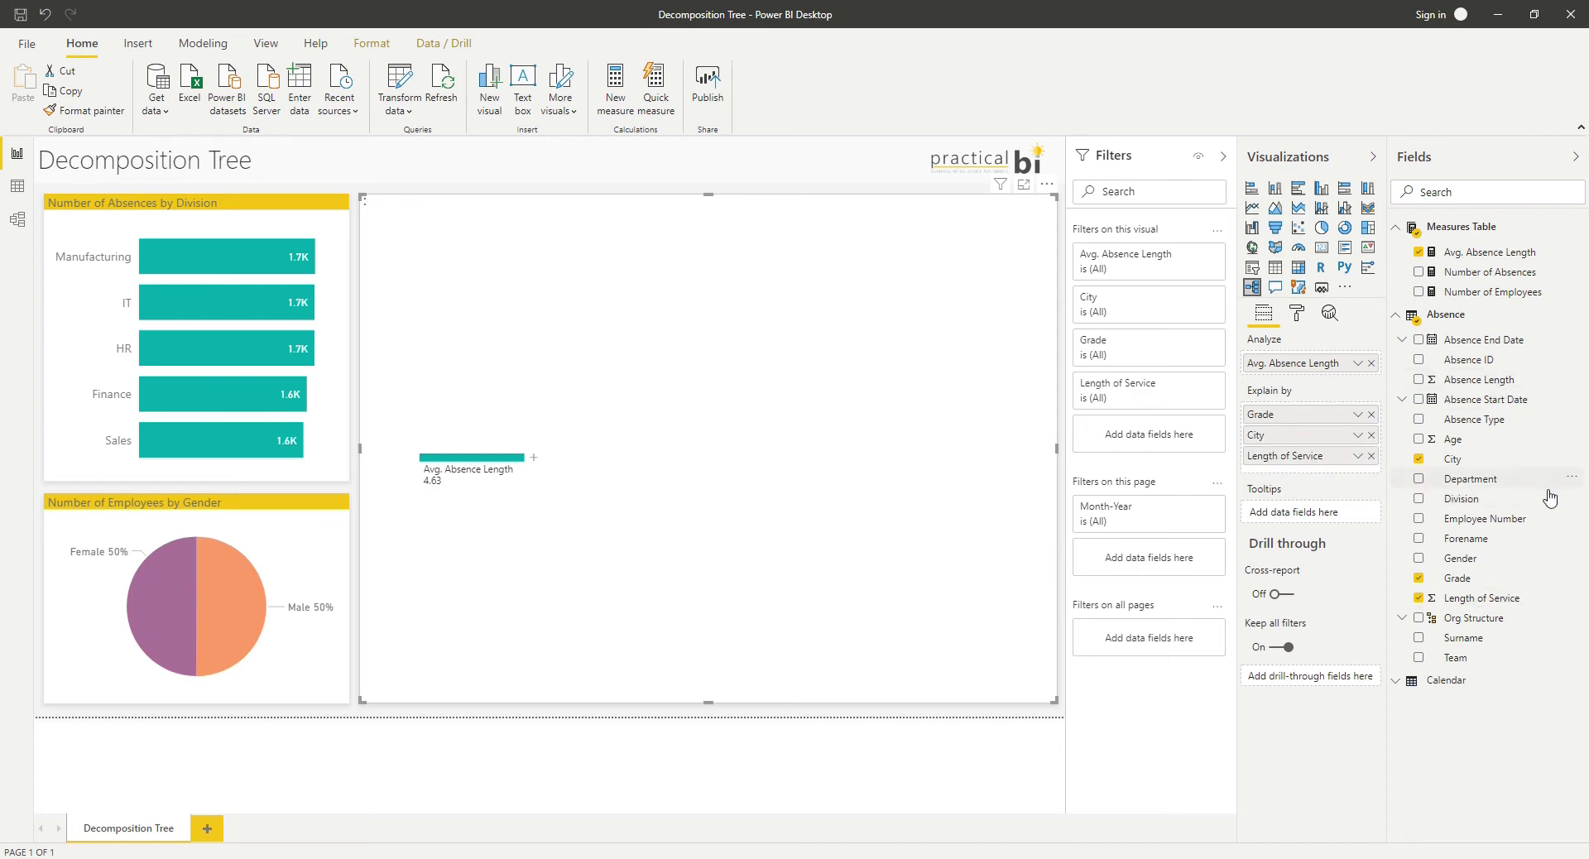
{"action": "left_click_drag", "start_coordinate": [1479, 420], "coordinate": [1315, 473]}
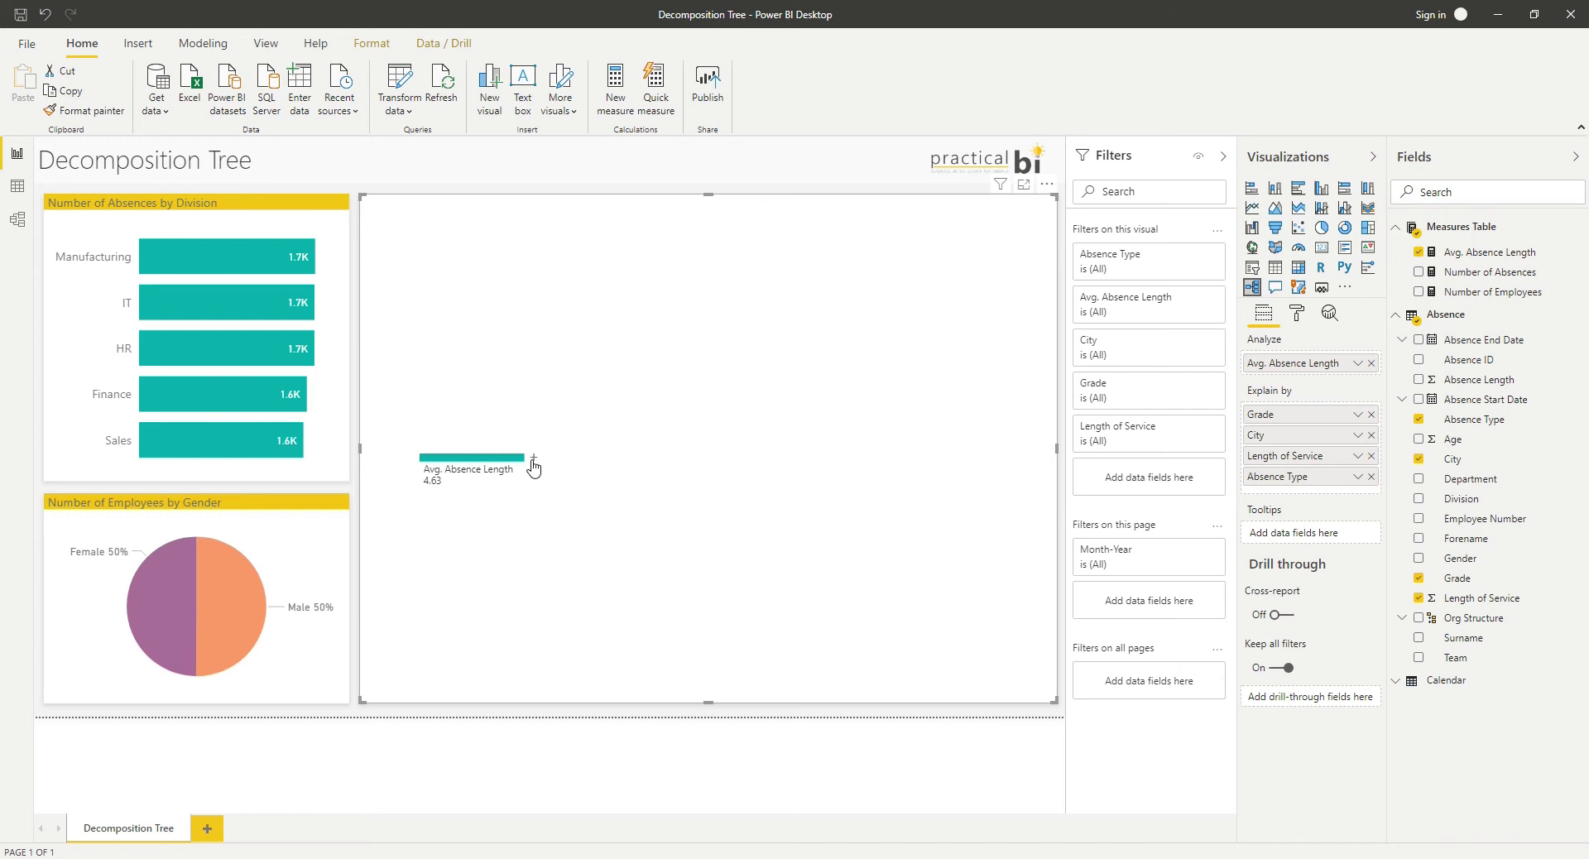
Split the overall 4.63 by City, from Manchester at 4.69 down to London at 4.50.
{"action": "left_click", "coordinate": [533, 461]}
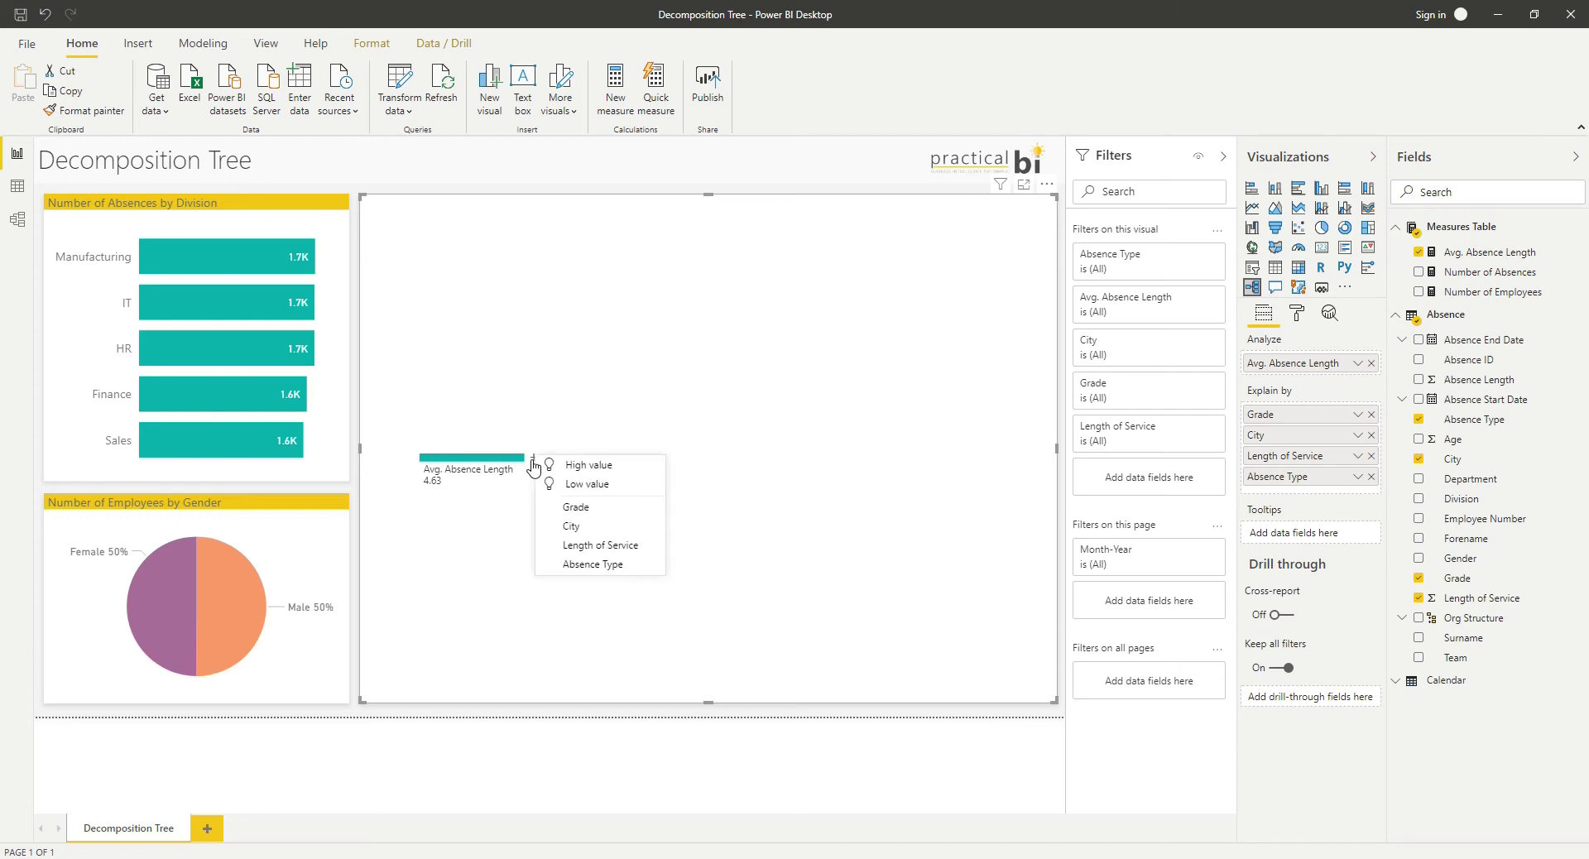
{"action": "left_click", "coordinate": [603, 526]}
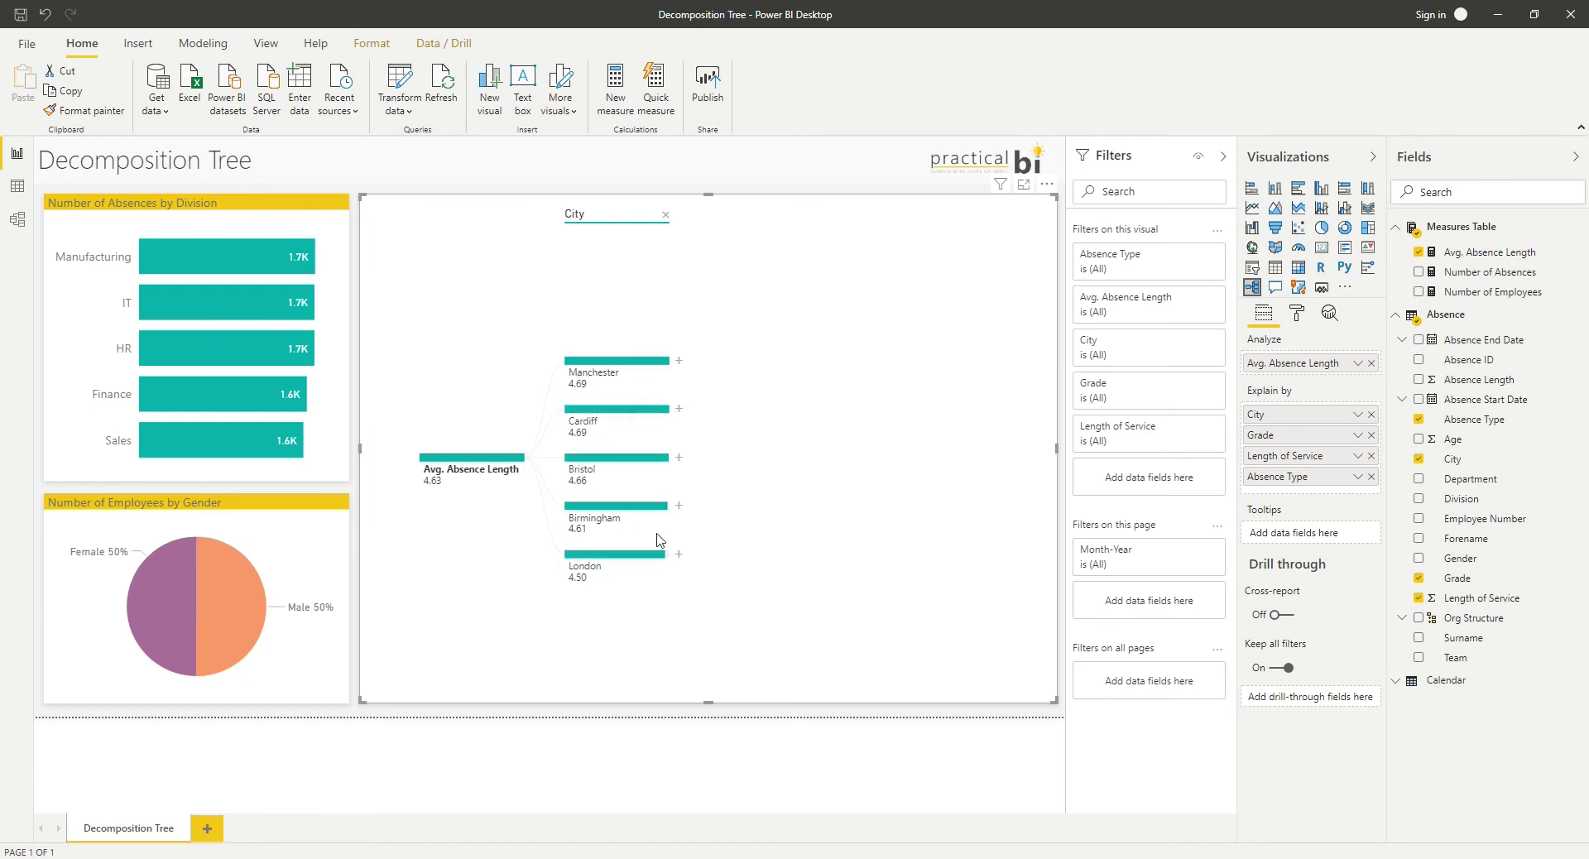
{"action": "left_click", "coordinate": [680, 362]}
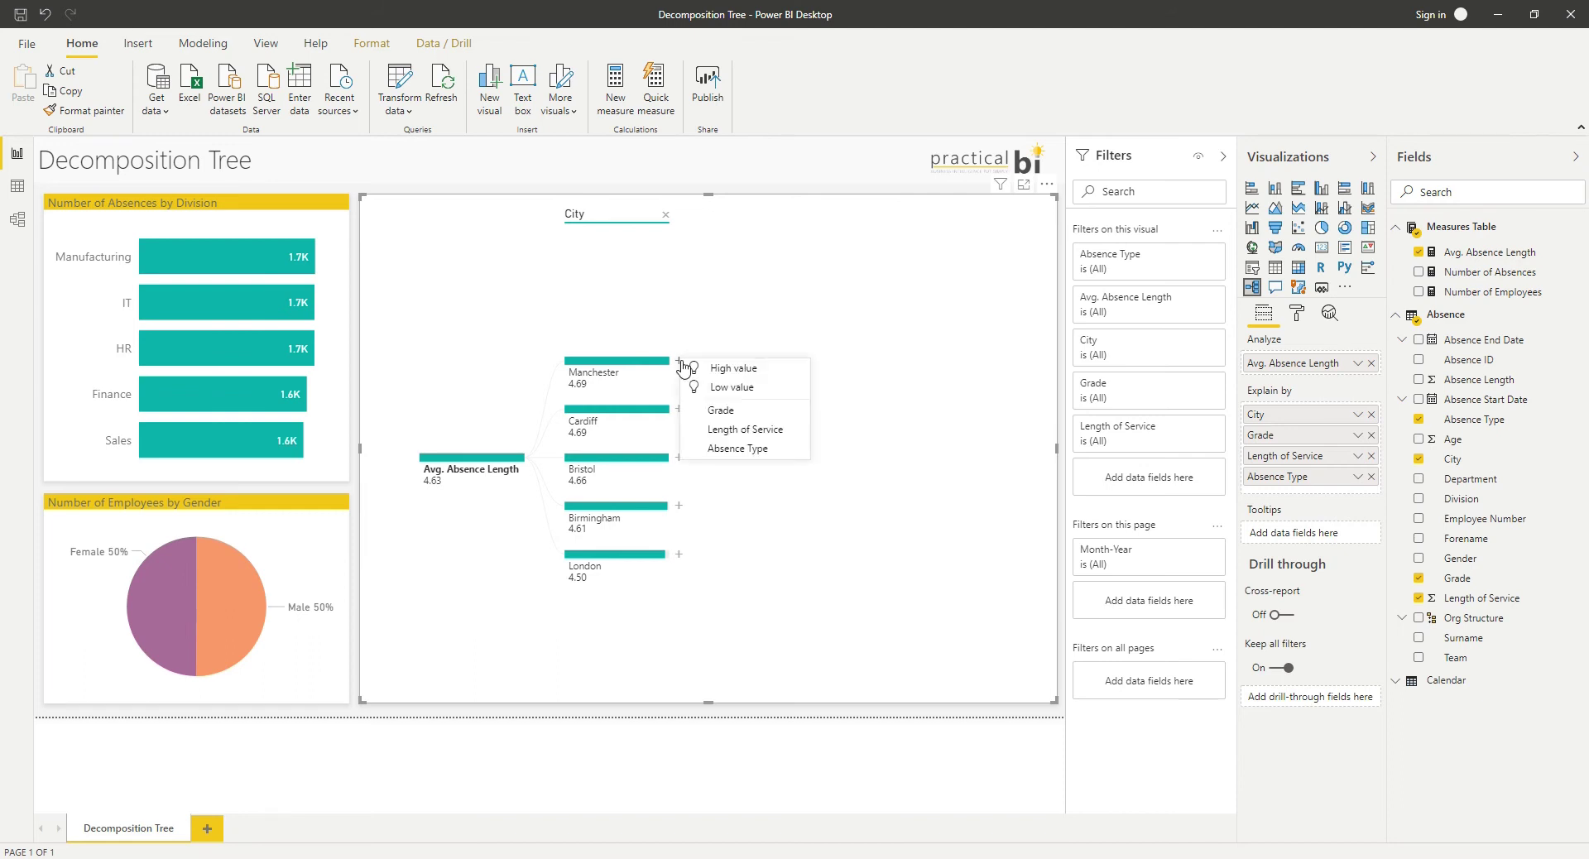
Split Manchester by its high-value factor, Length of Service, then split the 15 node by Grade.
{"action": "left_click", "coordinate": [749, 369]}
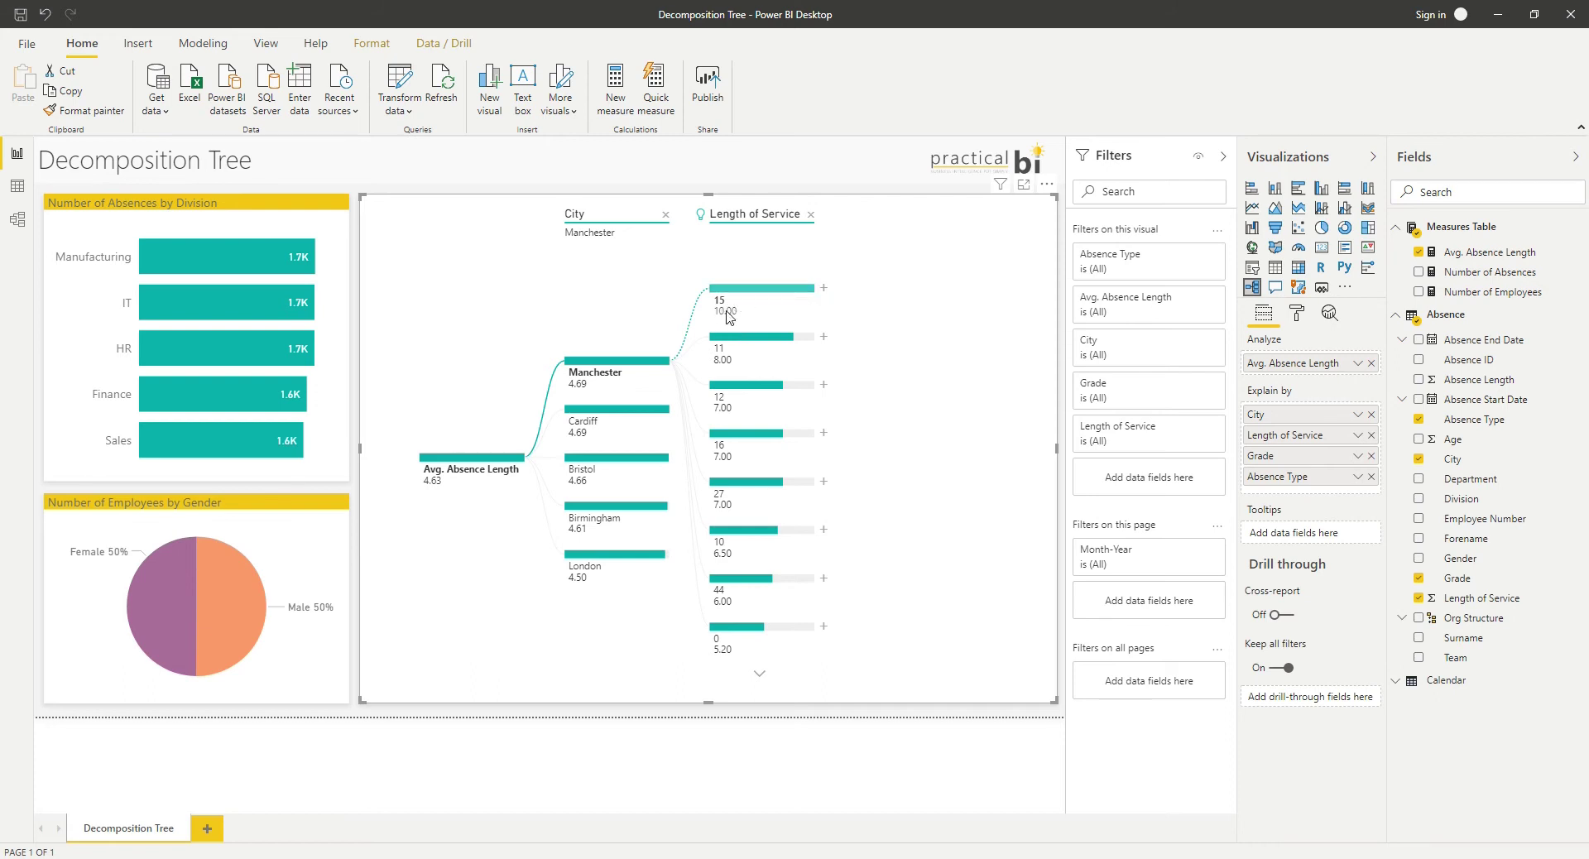
{"action": "left_click", "coordinate": [823, 288]}
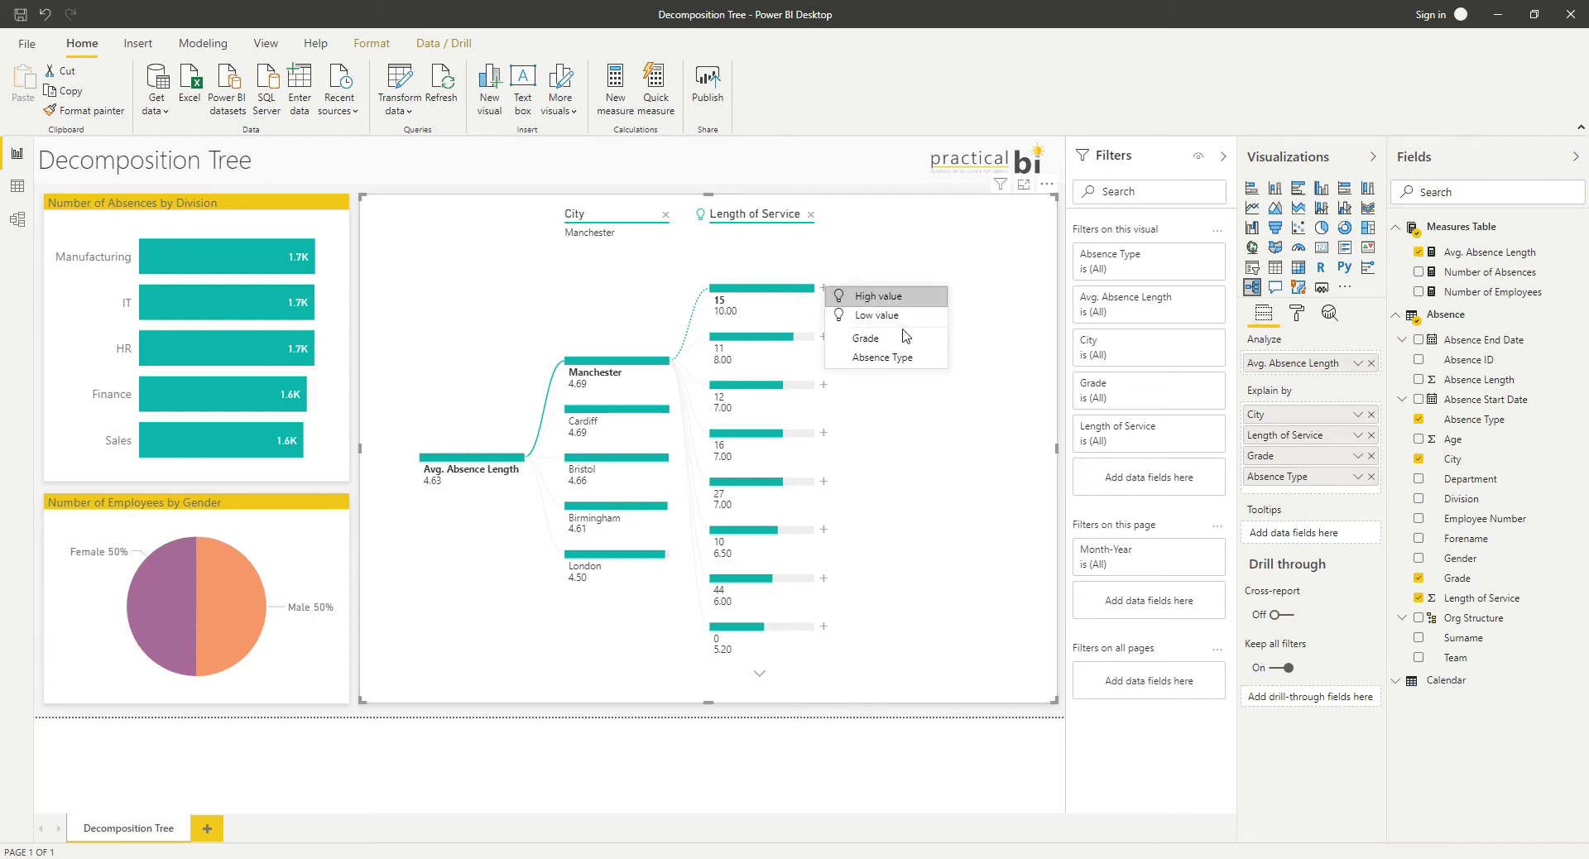
{"action": "left_click", "coordinate": [947, 516]}
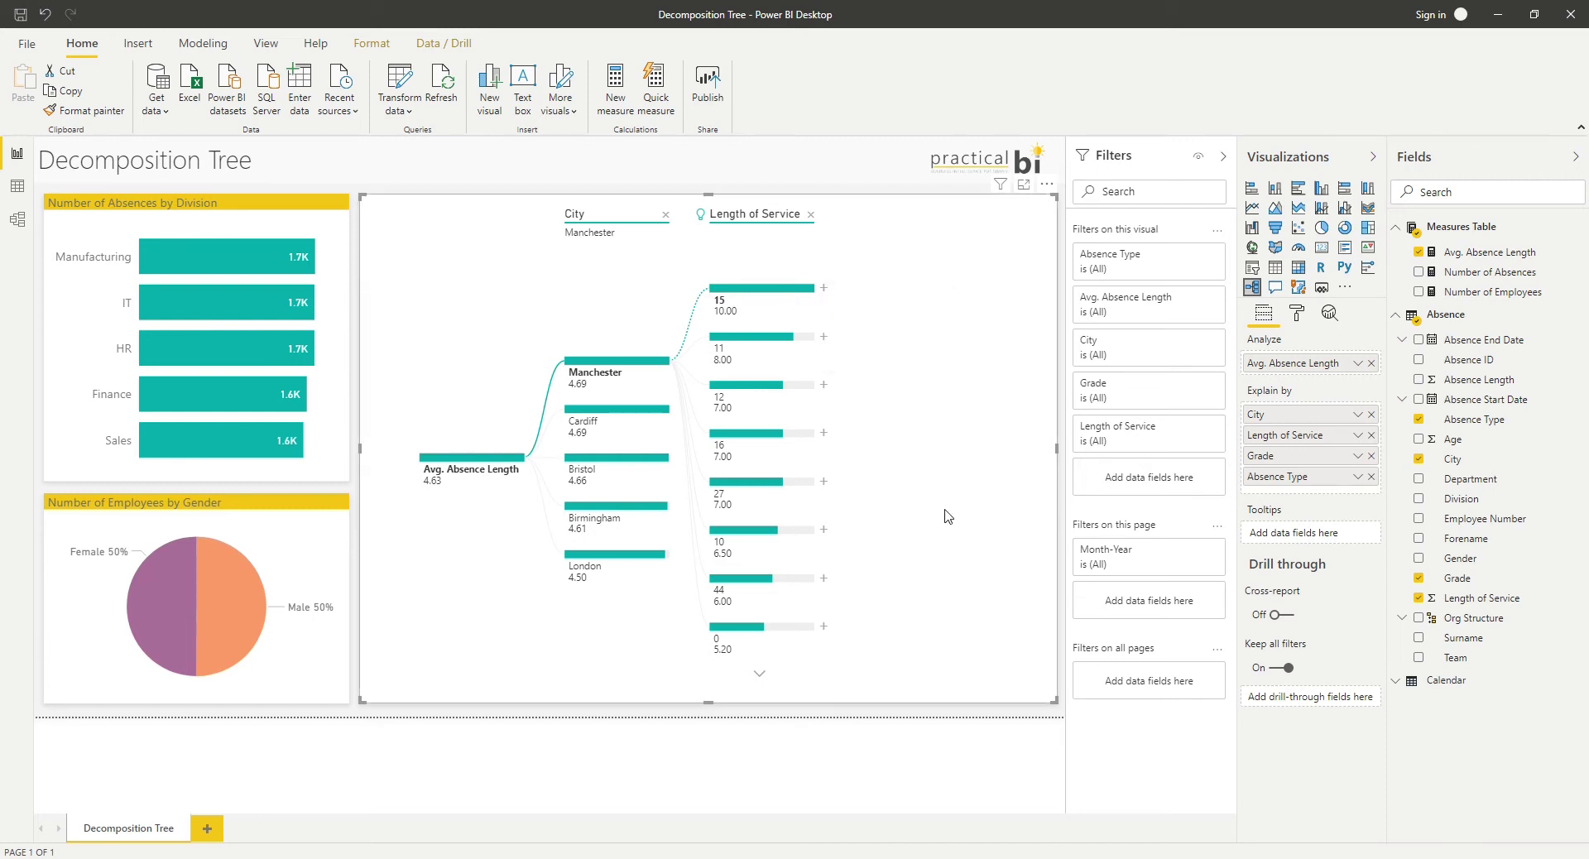
{"action": "left_click", "coordinate": [828, 288]}
{"action": "left_click", "coordinate": [865, 305]}
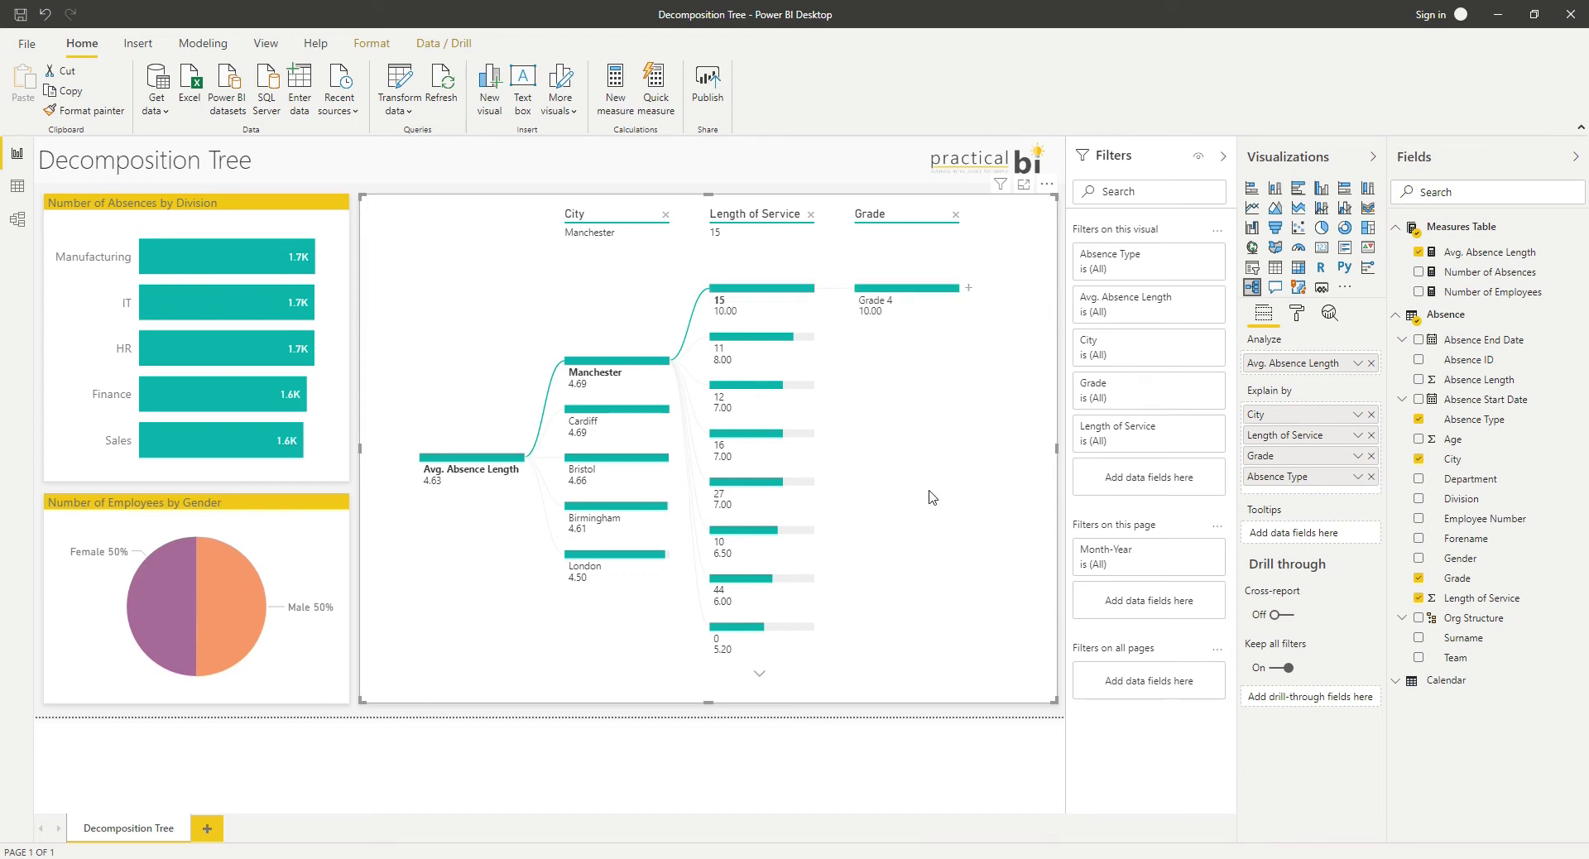
Add Number of Absences to tooltips, filter it to greater than 5, and drop the Grade level.
{"action": "left_click_drag", "start_coordinate": [1481, 273], "coordinate": [1296, 537]}
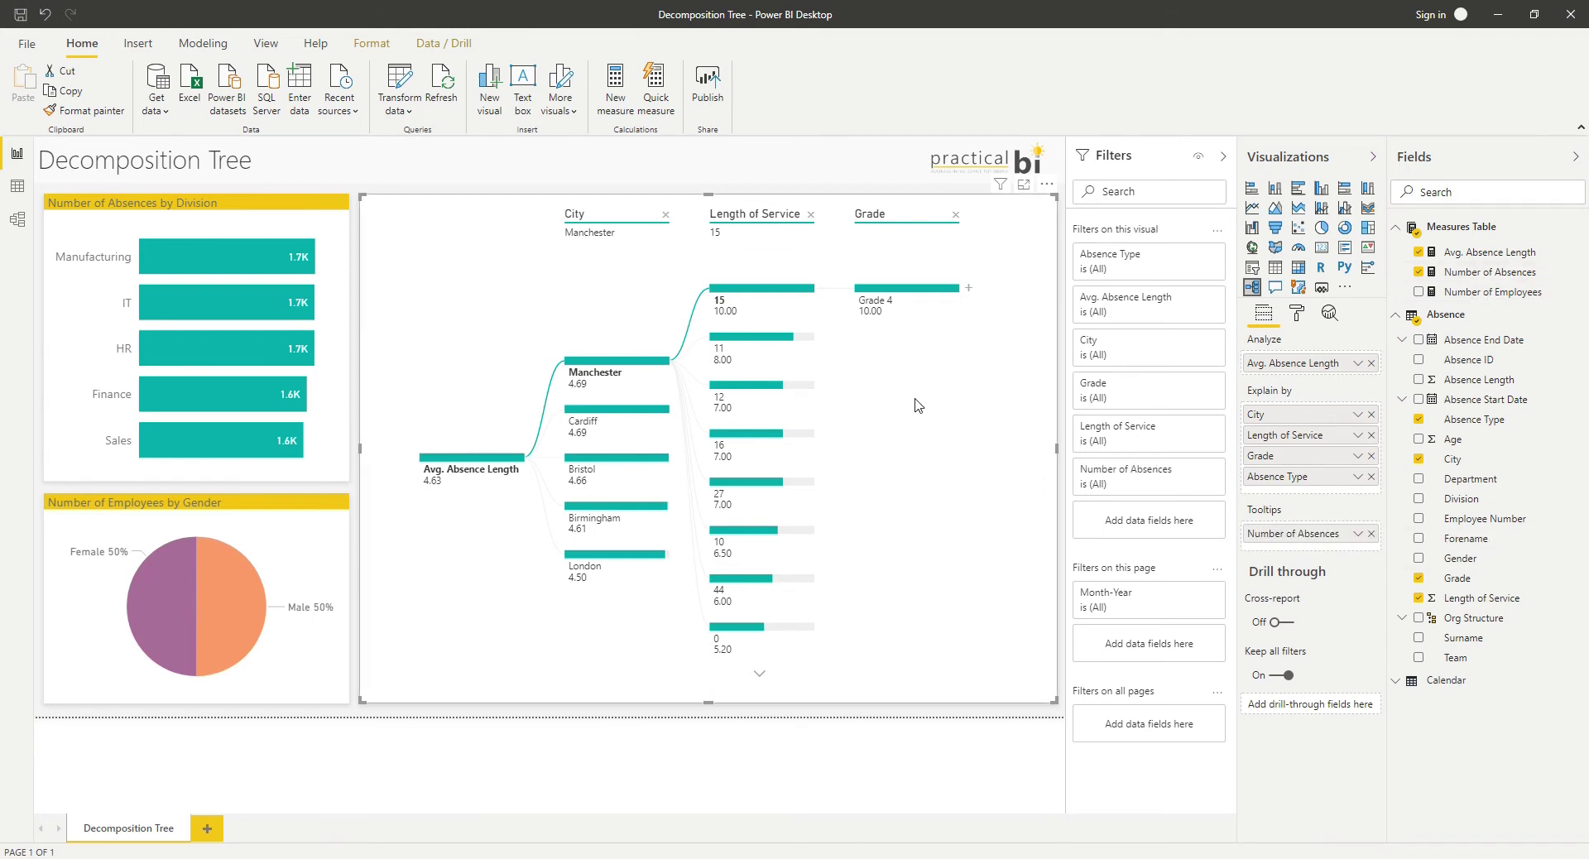
{"action": "mouse_move", "coordinate": [878, 309]}
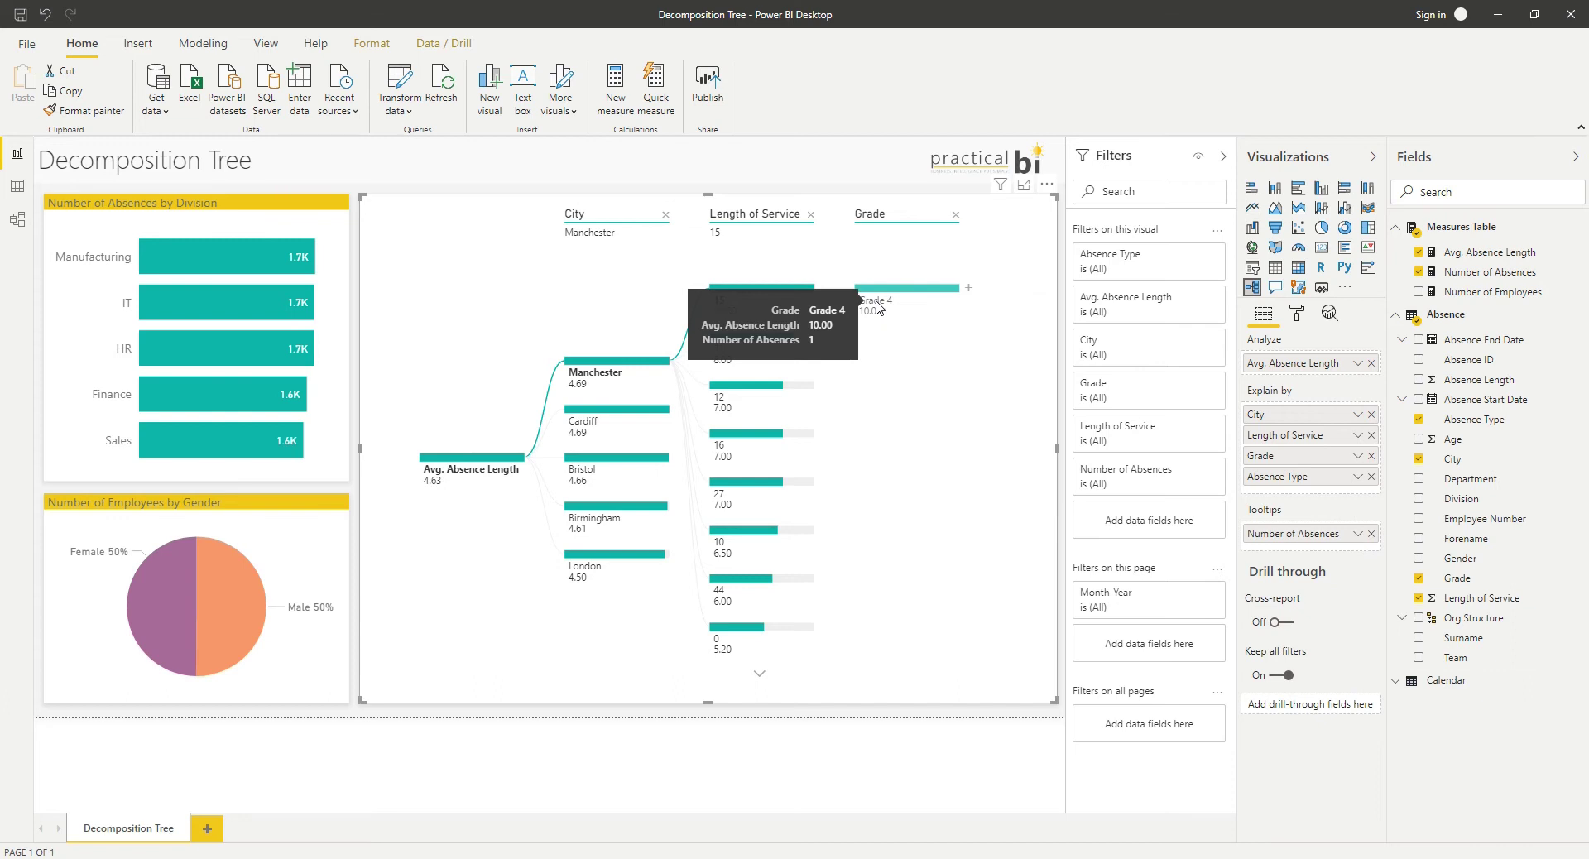
{"action": "left_click", "coordinate": [1194, 473]}
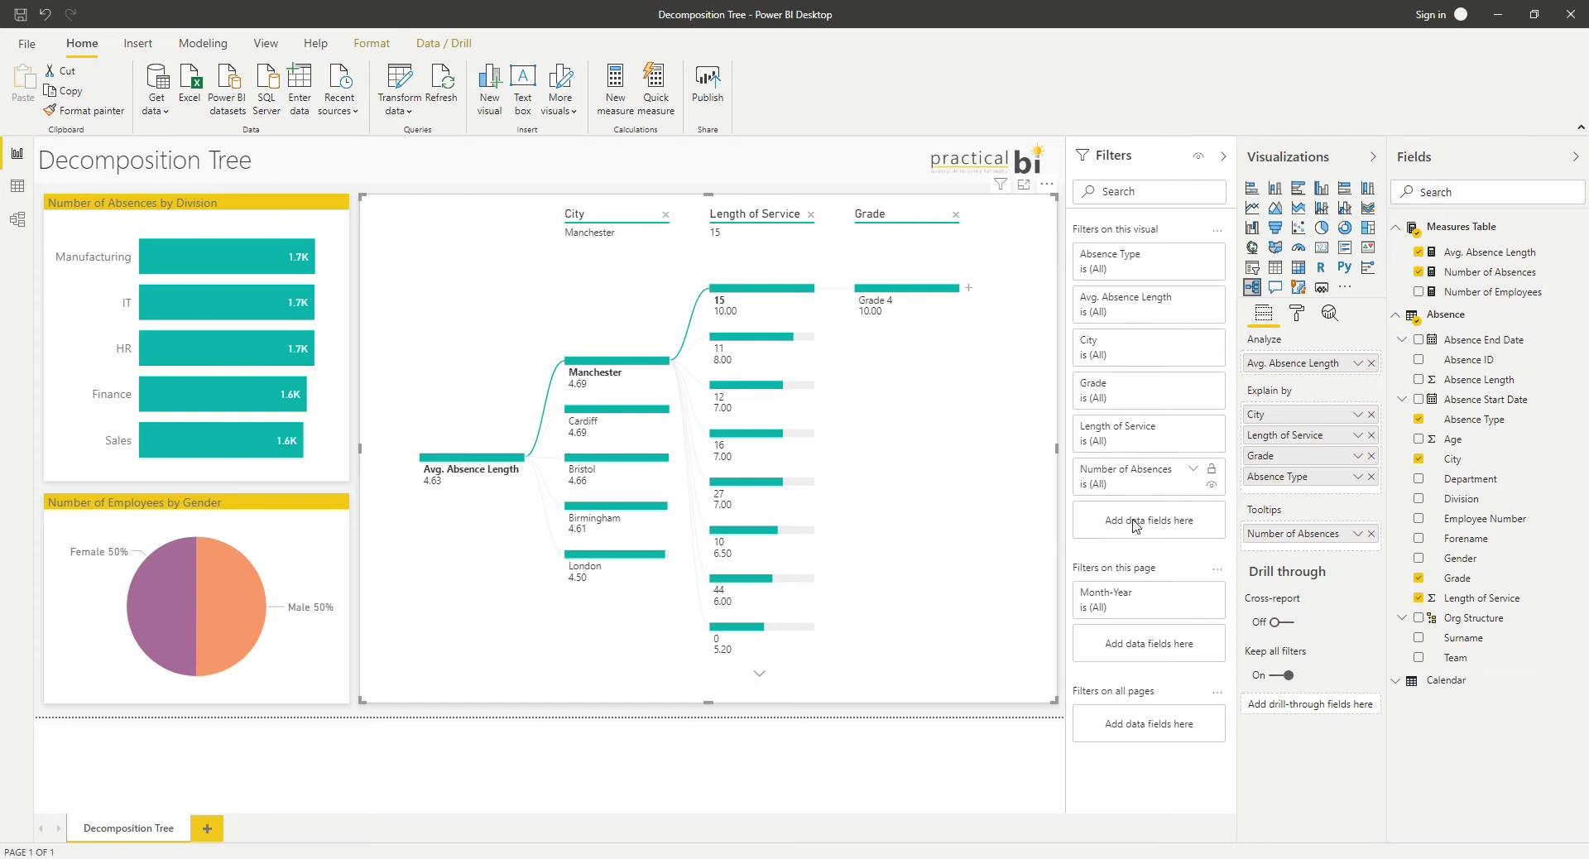
{"action": "left_click", "coordinate": [1130, 528]}
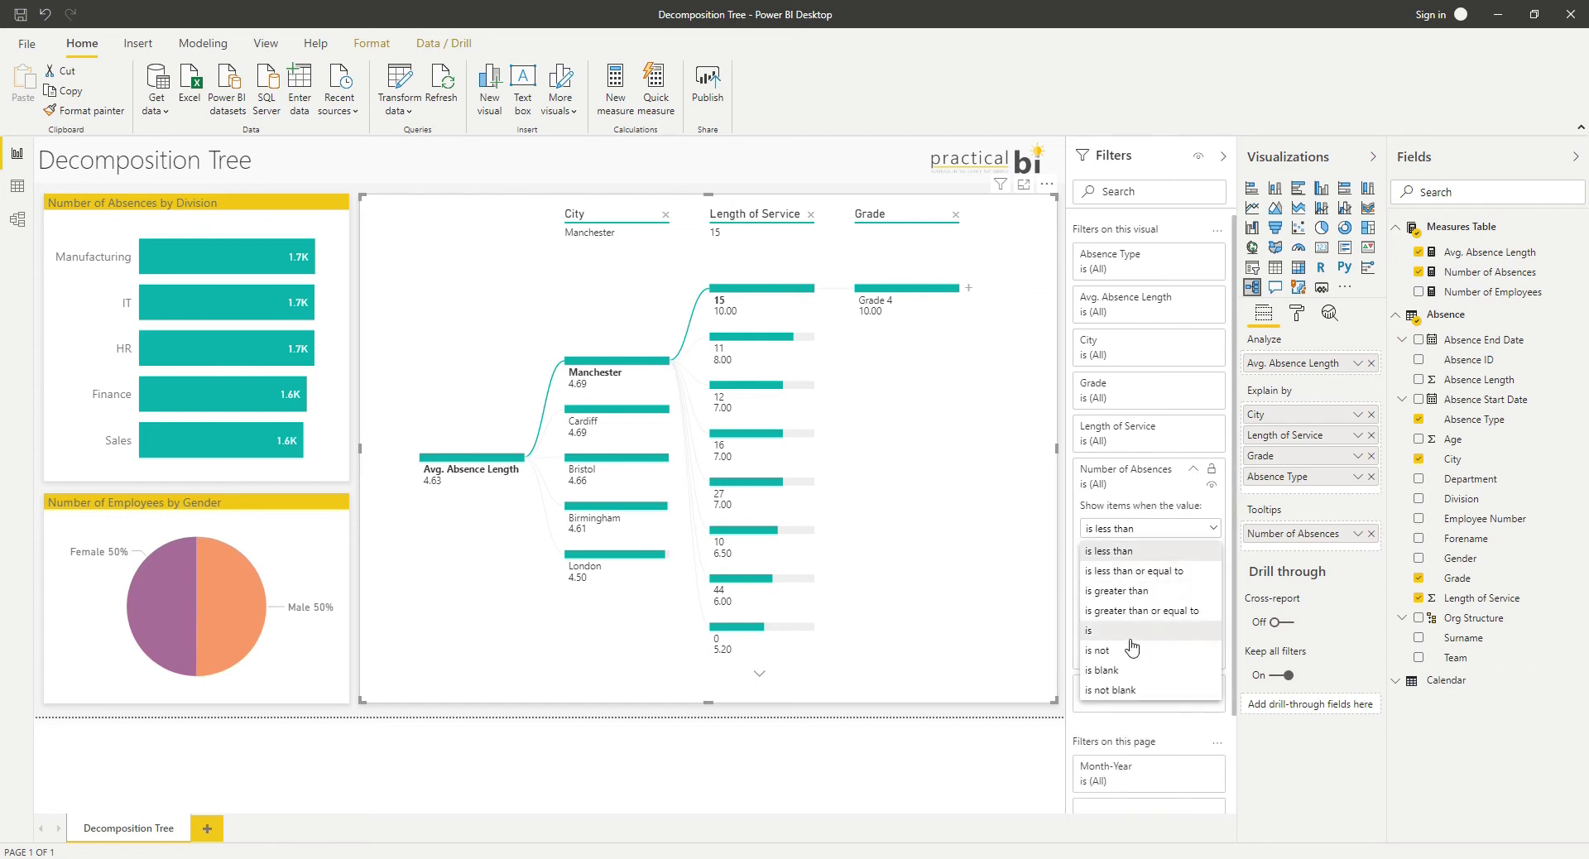
{"action": "left_click", "coordinate": [1132, 591]}
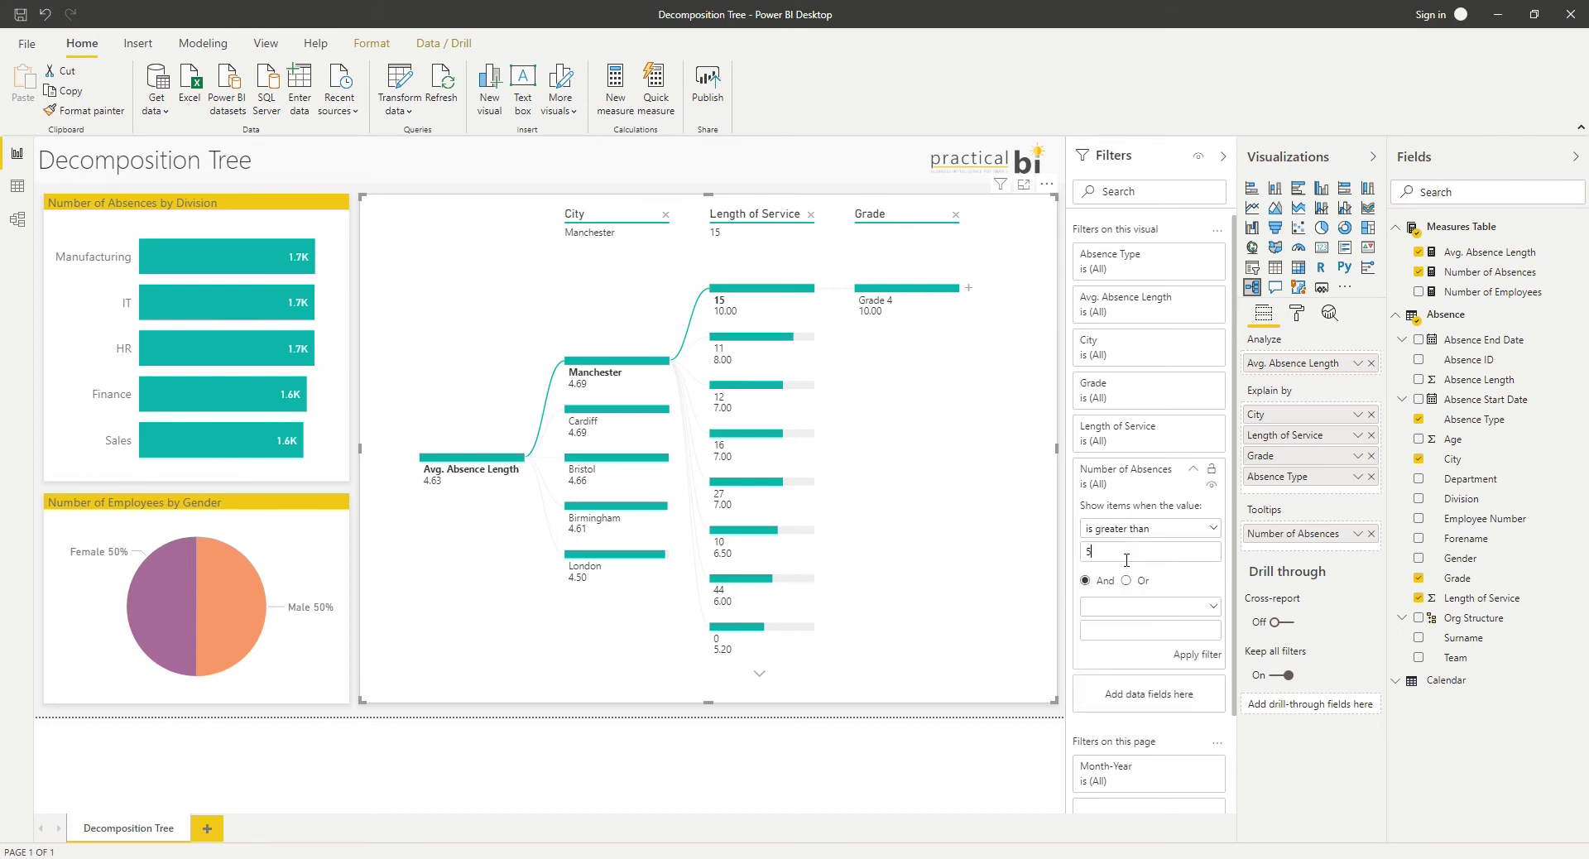
{"action": "left_click", "coordinate": [1195, 655]}
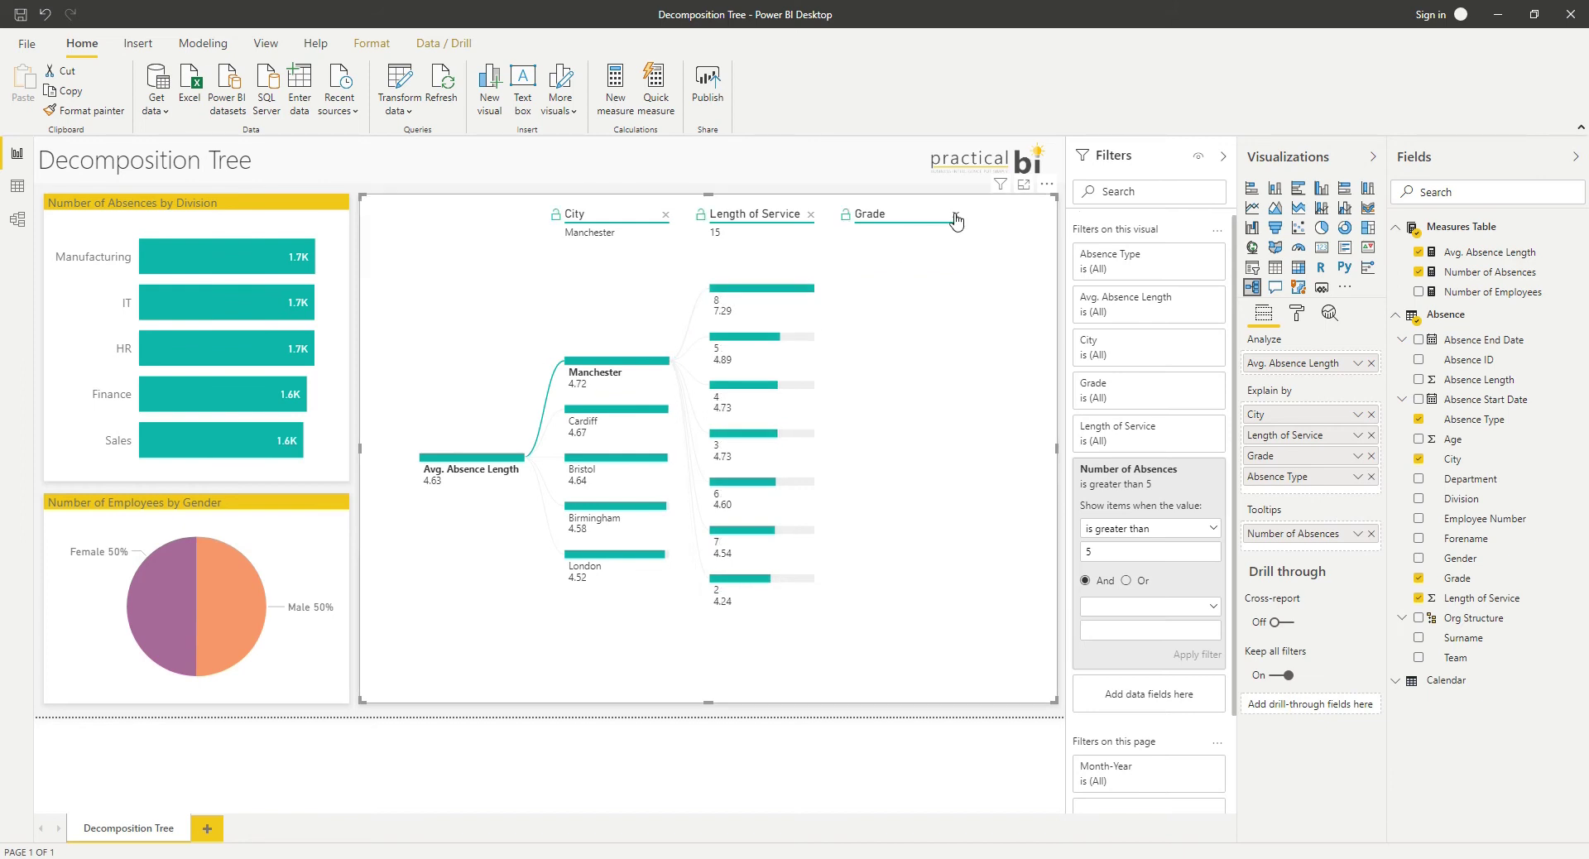
{"action": "left_click", "coordinate": [810, 214]}
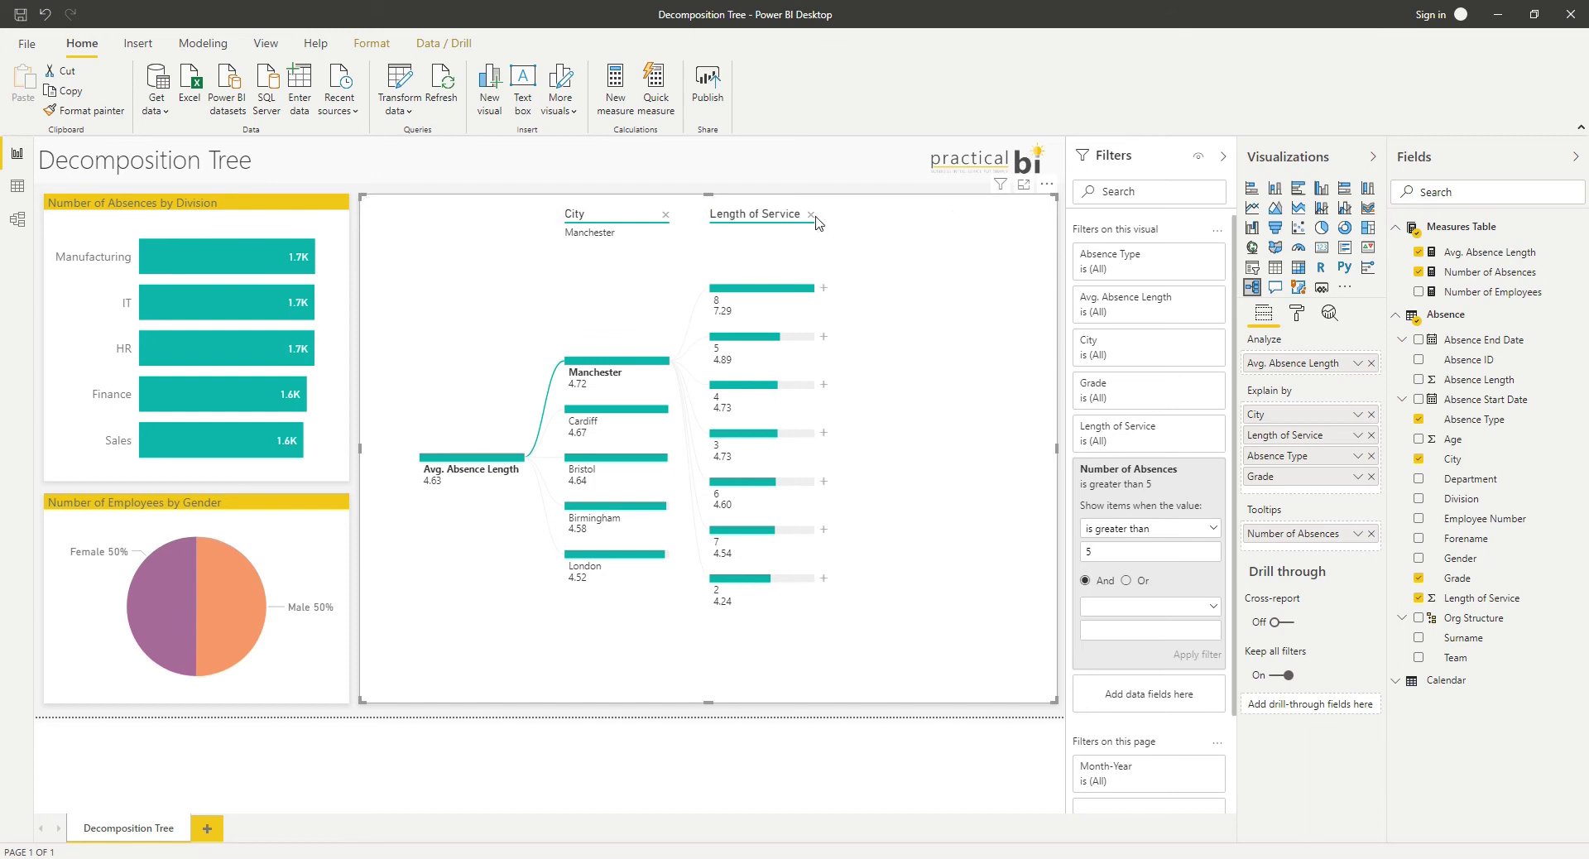
Remove the Length of Service level, leaving Bristol split by Absence Type with Injury leading at 7.03.
{"action": "left_click", "coordinate": [811, 215]}
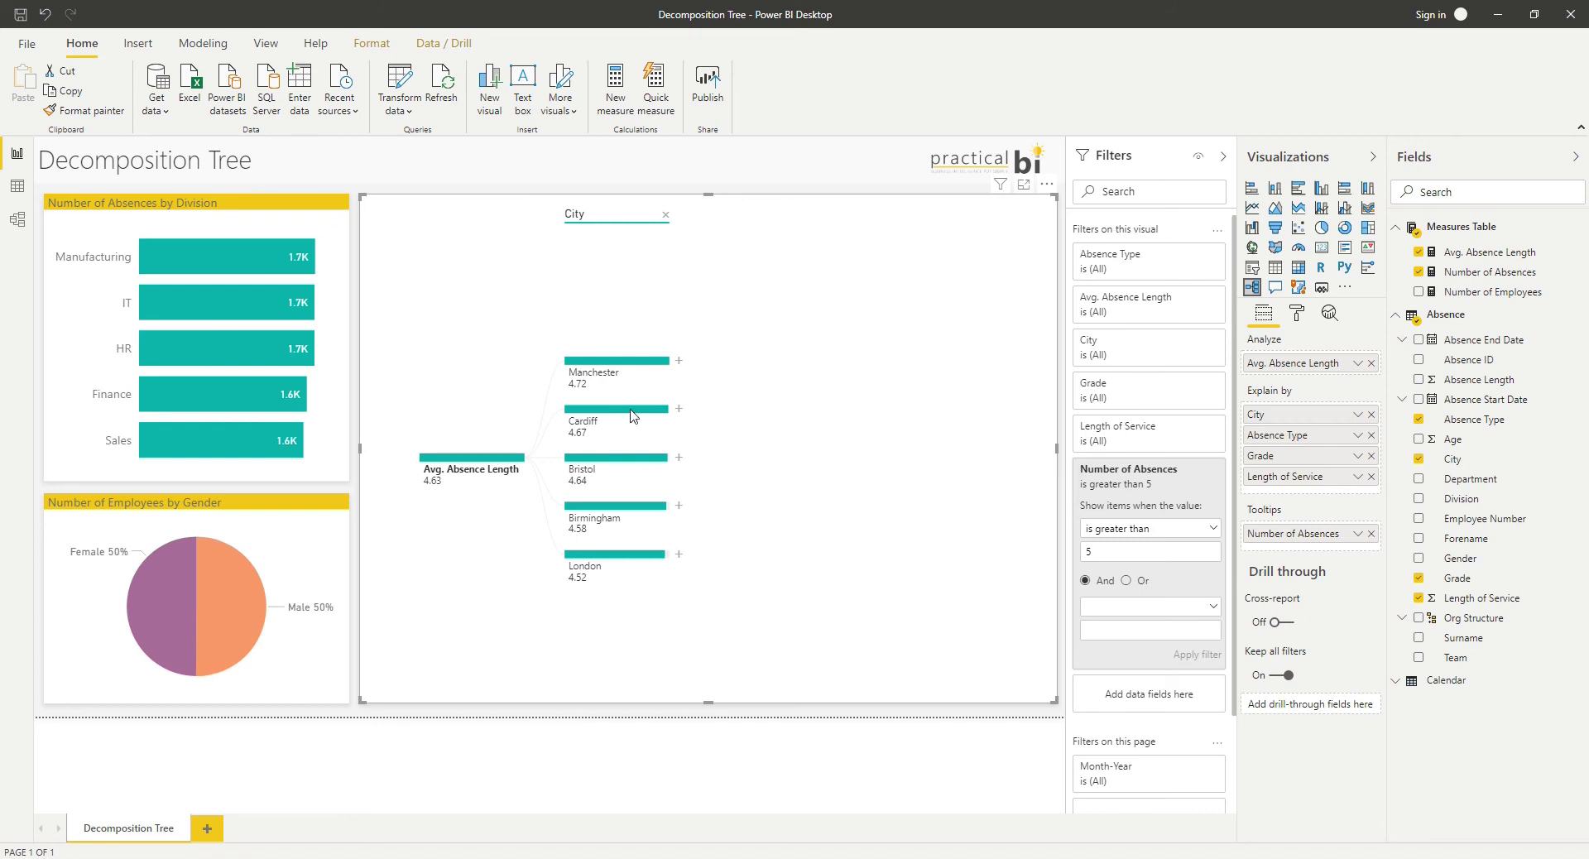
{"action": "left_click", "coordinate": [678, 457]}
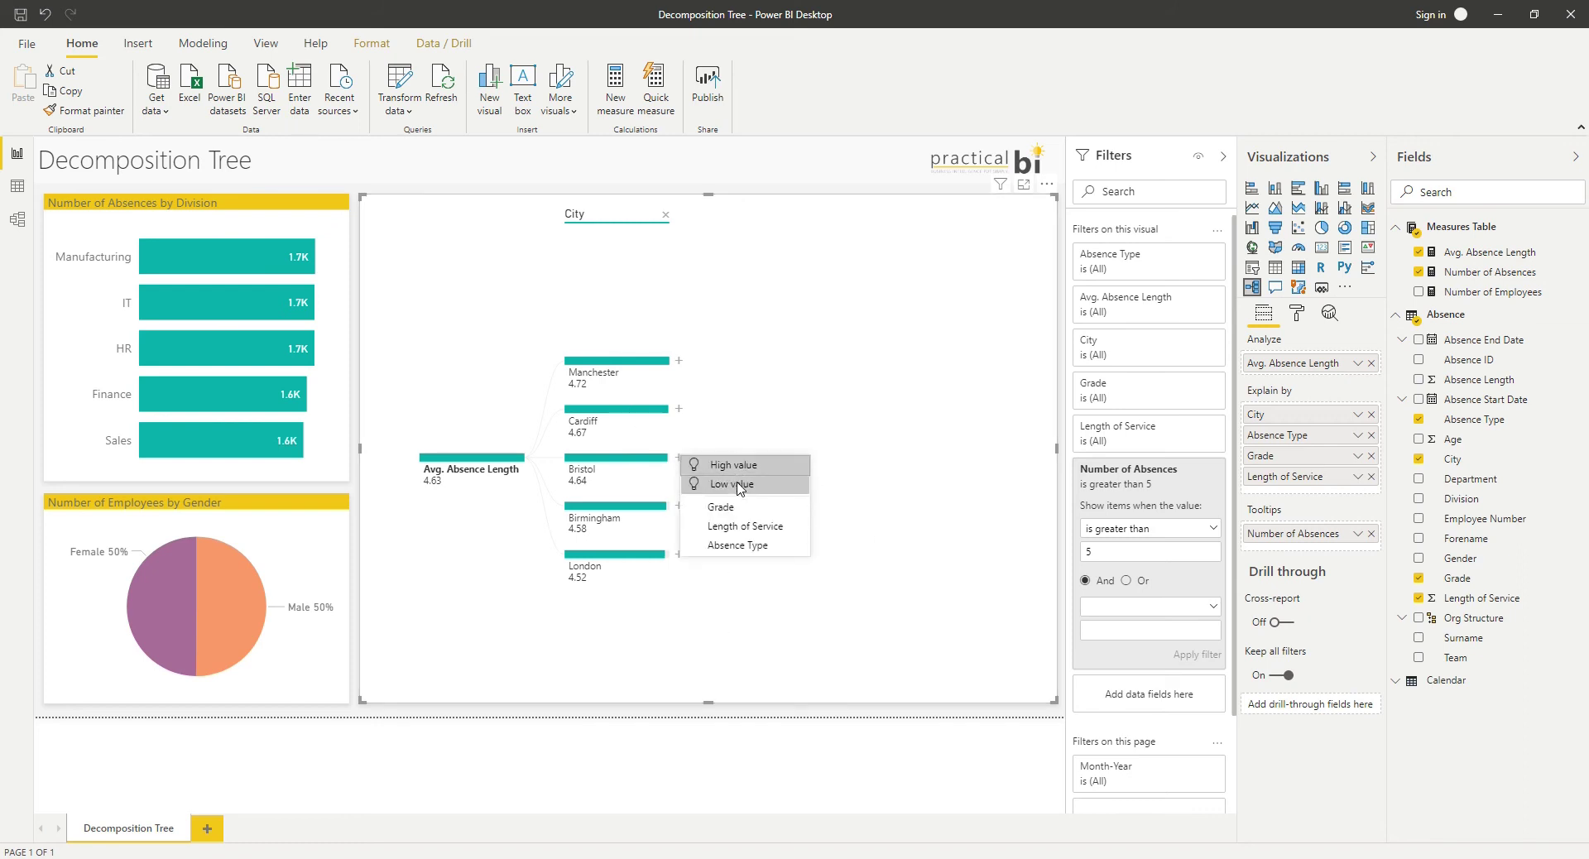
{"action": "key", "text": "Escape"}
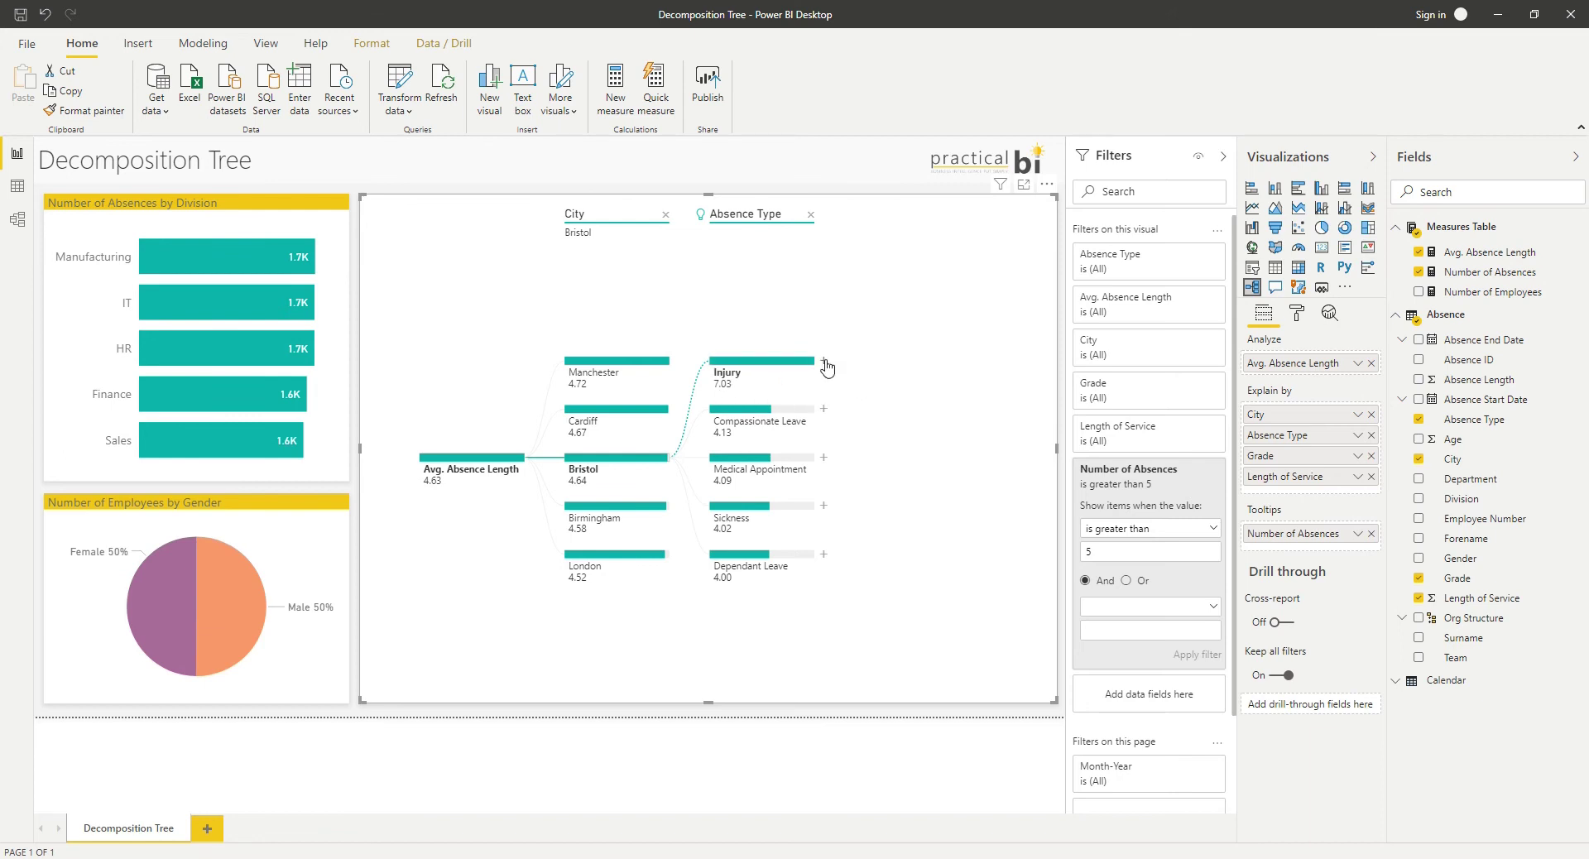
{"action": "left_click", "coordinate": [823, 359]}
Lock the City level of the decomposition tree so it cannot be removed.
{"action": "mouse_move", "coordinate": [545, 227]}
{"action": "left_click", "coordinate": [556, 221]}
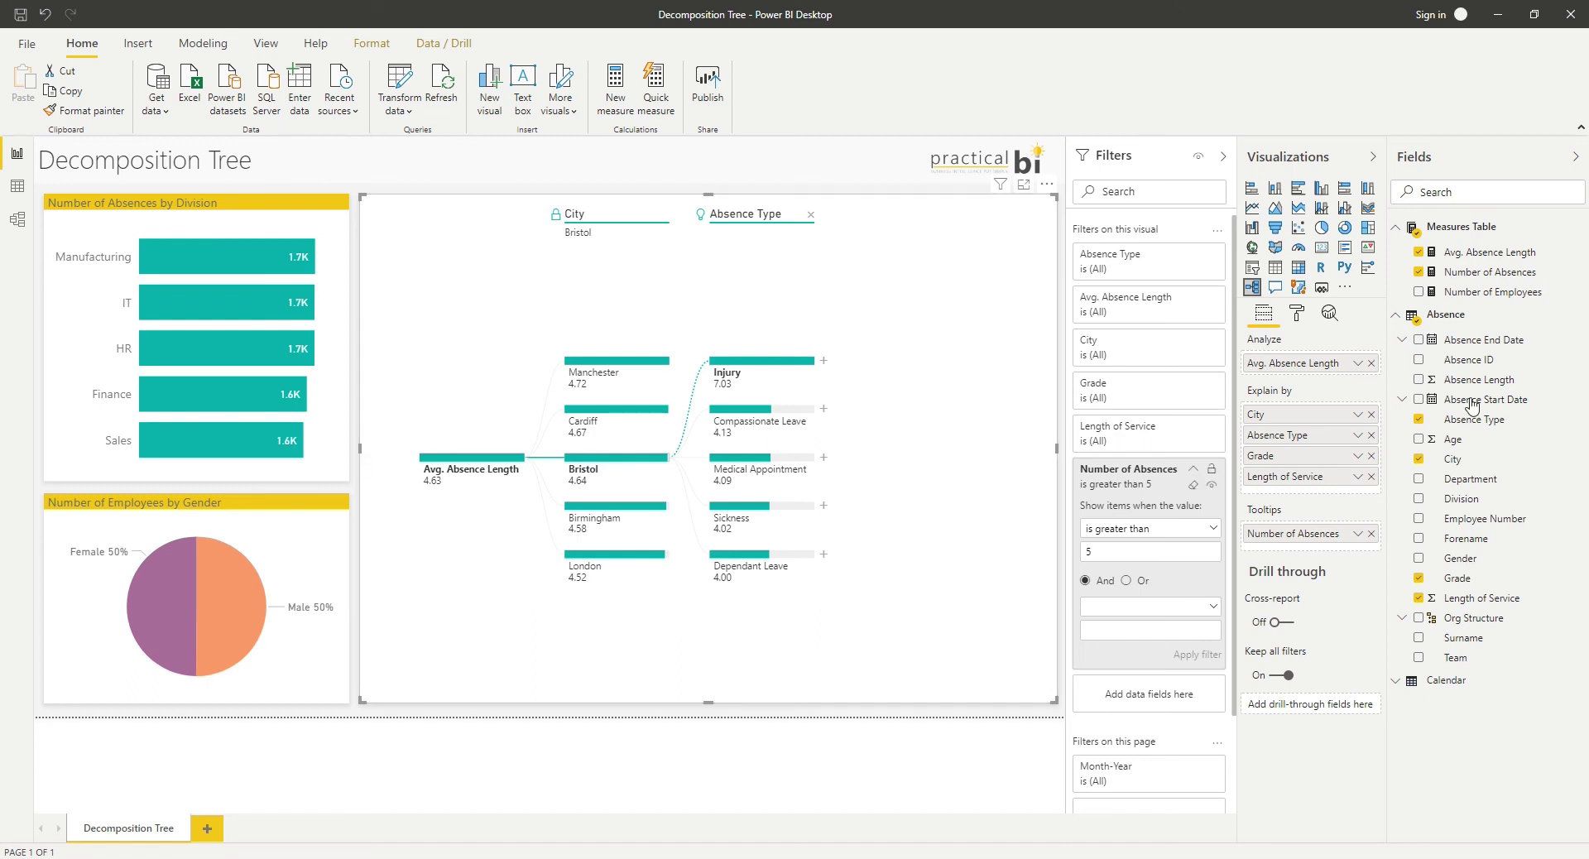
{"action": "left_click", "coordinate": [1297, 315]}
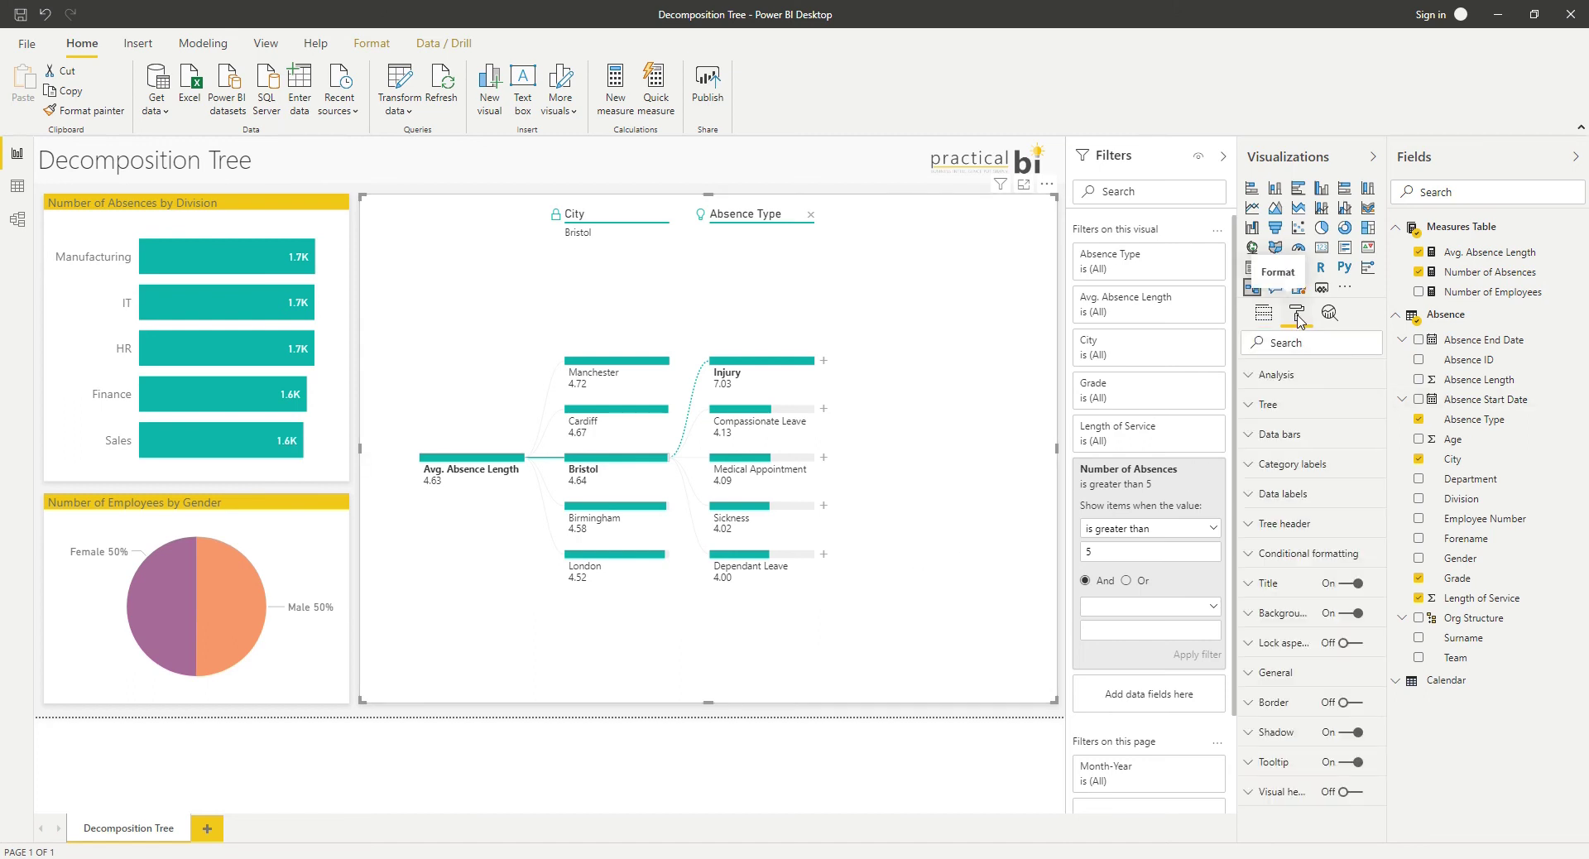
Set the tree's AI split Analysis type to Relative and remove the Absence Type level.
{"action": "left_click", "coordinate": [1291, 387]}
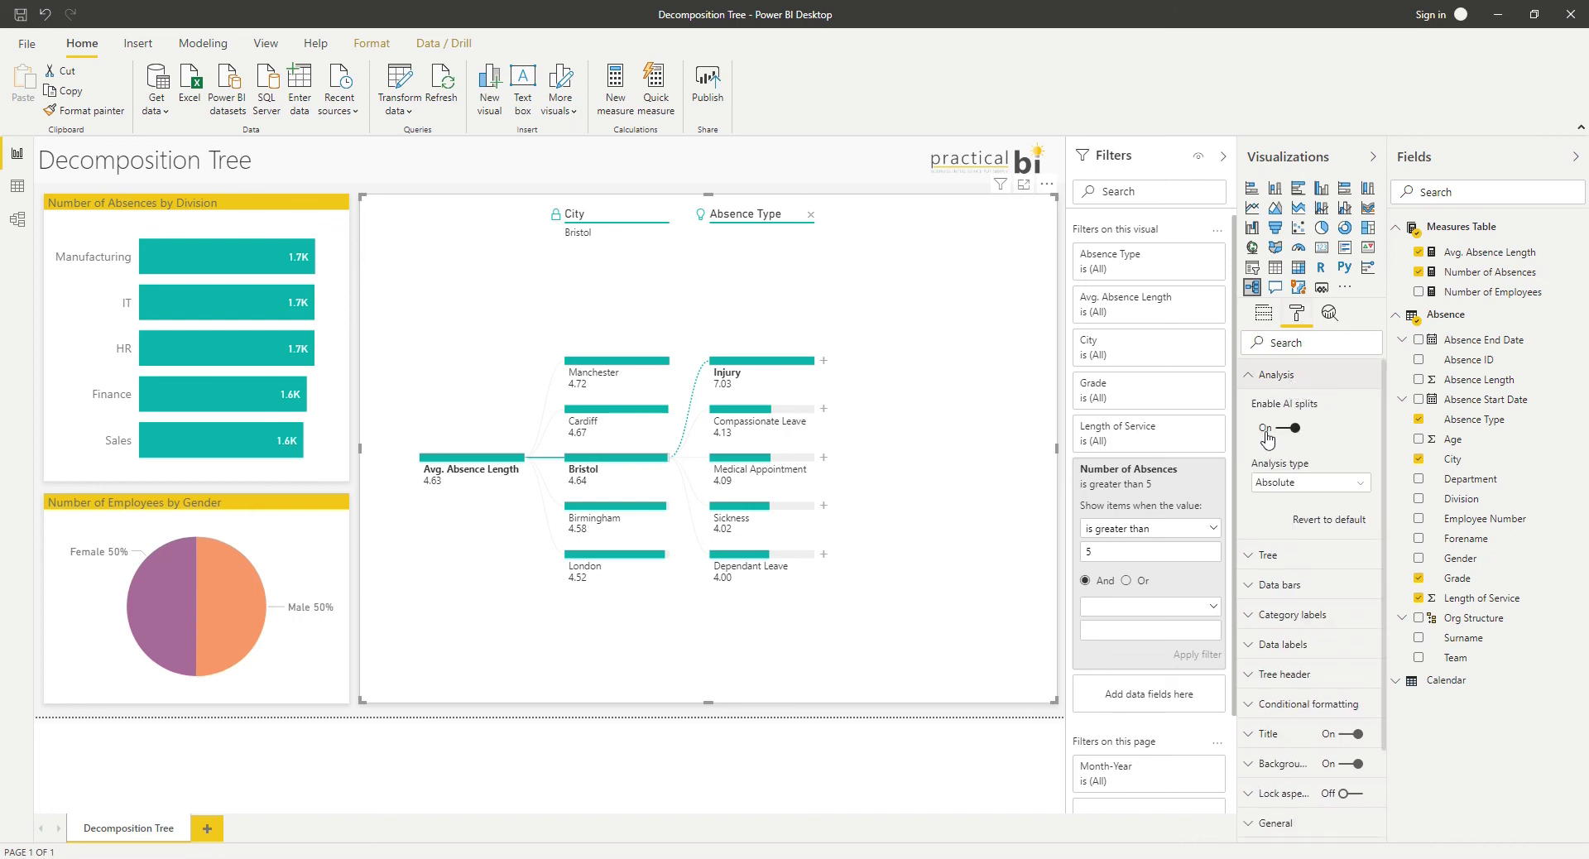
{"action": "left_click", "coordinate": [1295, 490]}
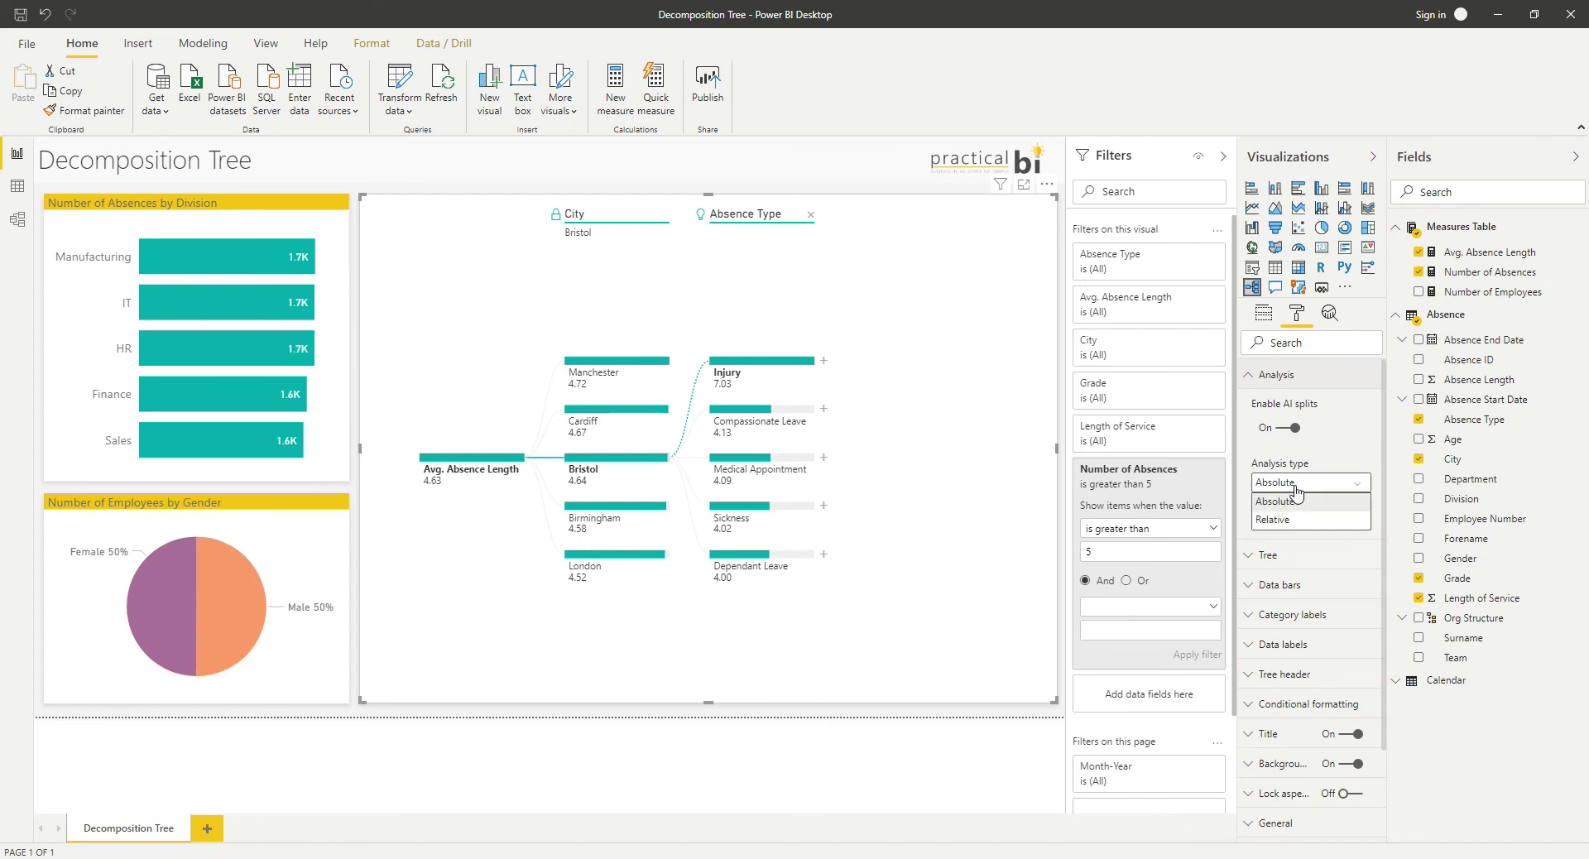
{"action": "left_click", "coordinate": [1289, 528]}
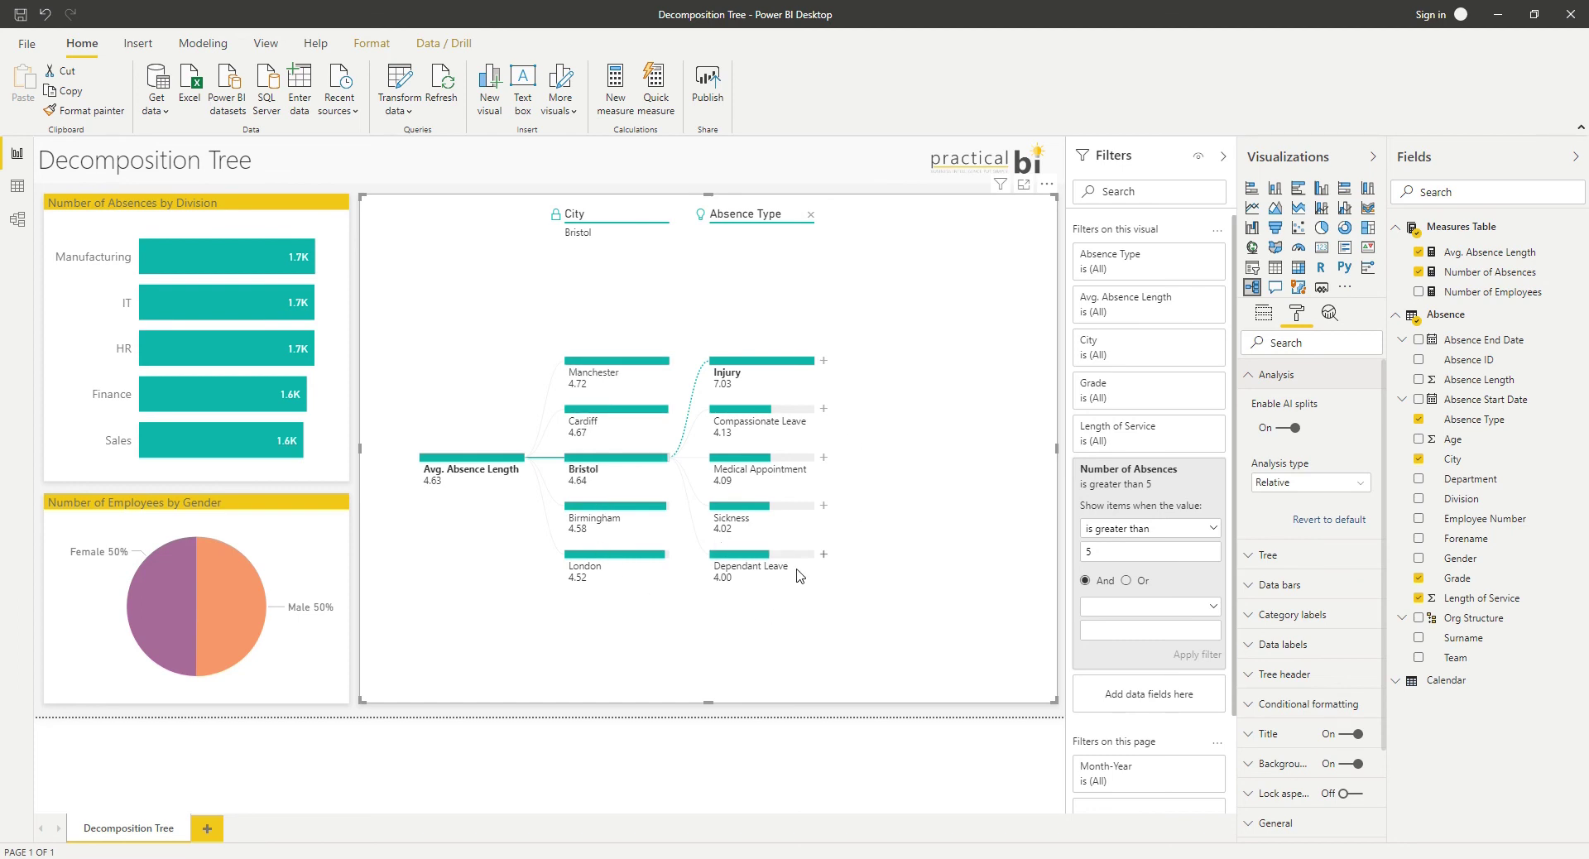
{"action": "left_click", "coordinate": [812, 218]}
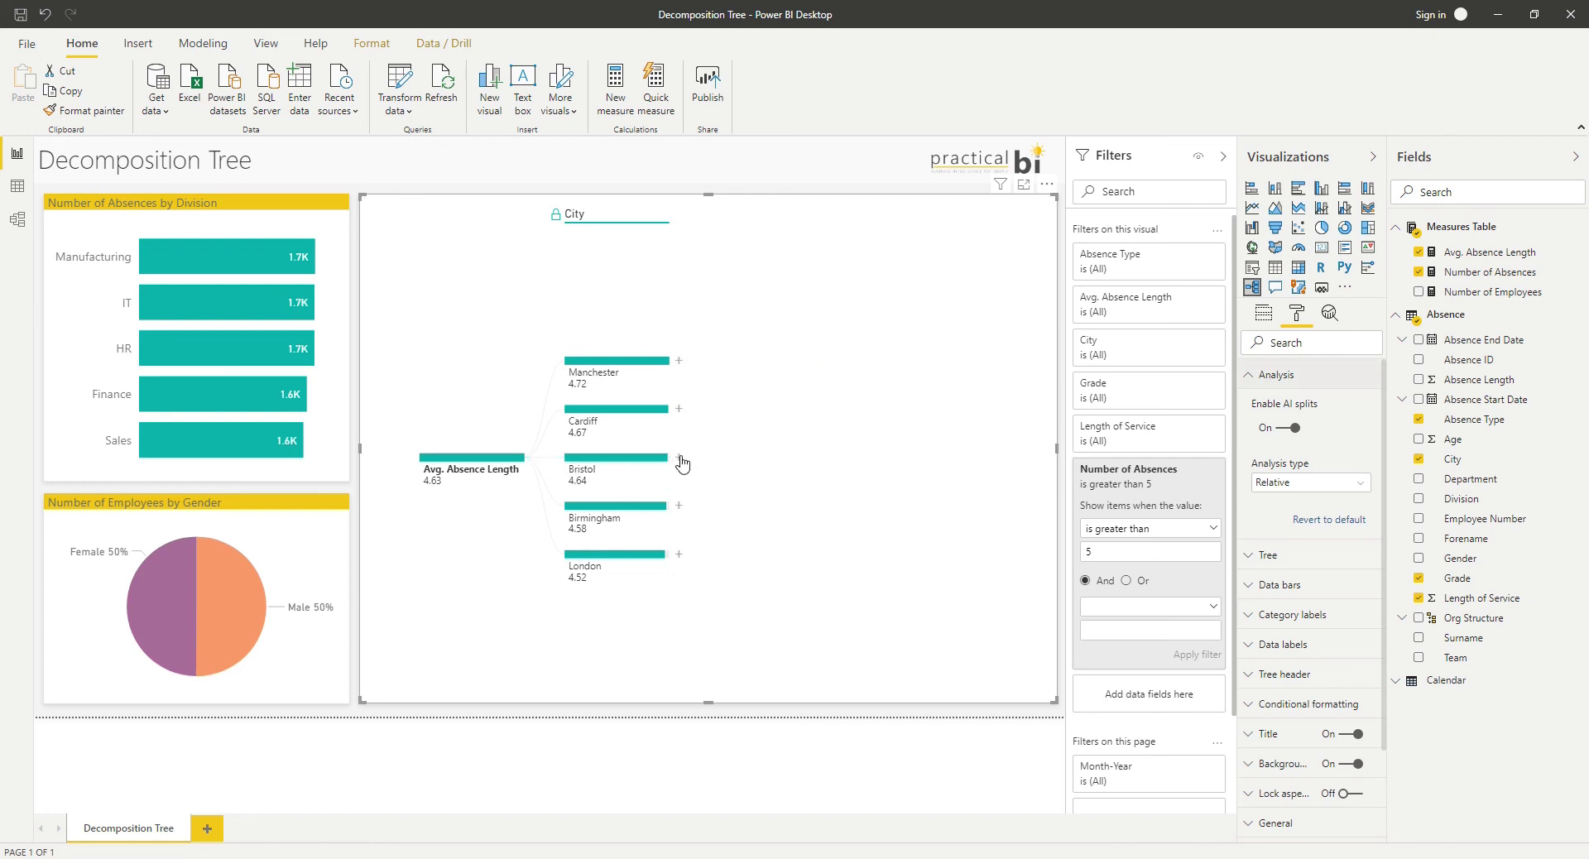
Split Bristol by Absence Type and Injury by Grade, giving Grade 2 at 8.07 and Grade 4 at 6.72.
{"action": "left_click", "coordinate": [680, 458]}
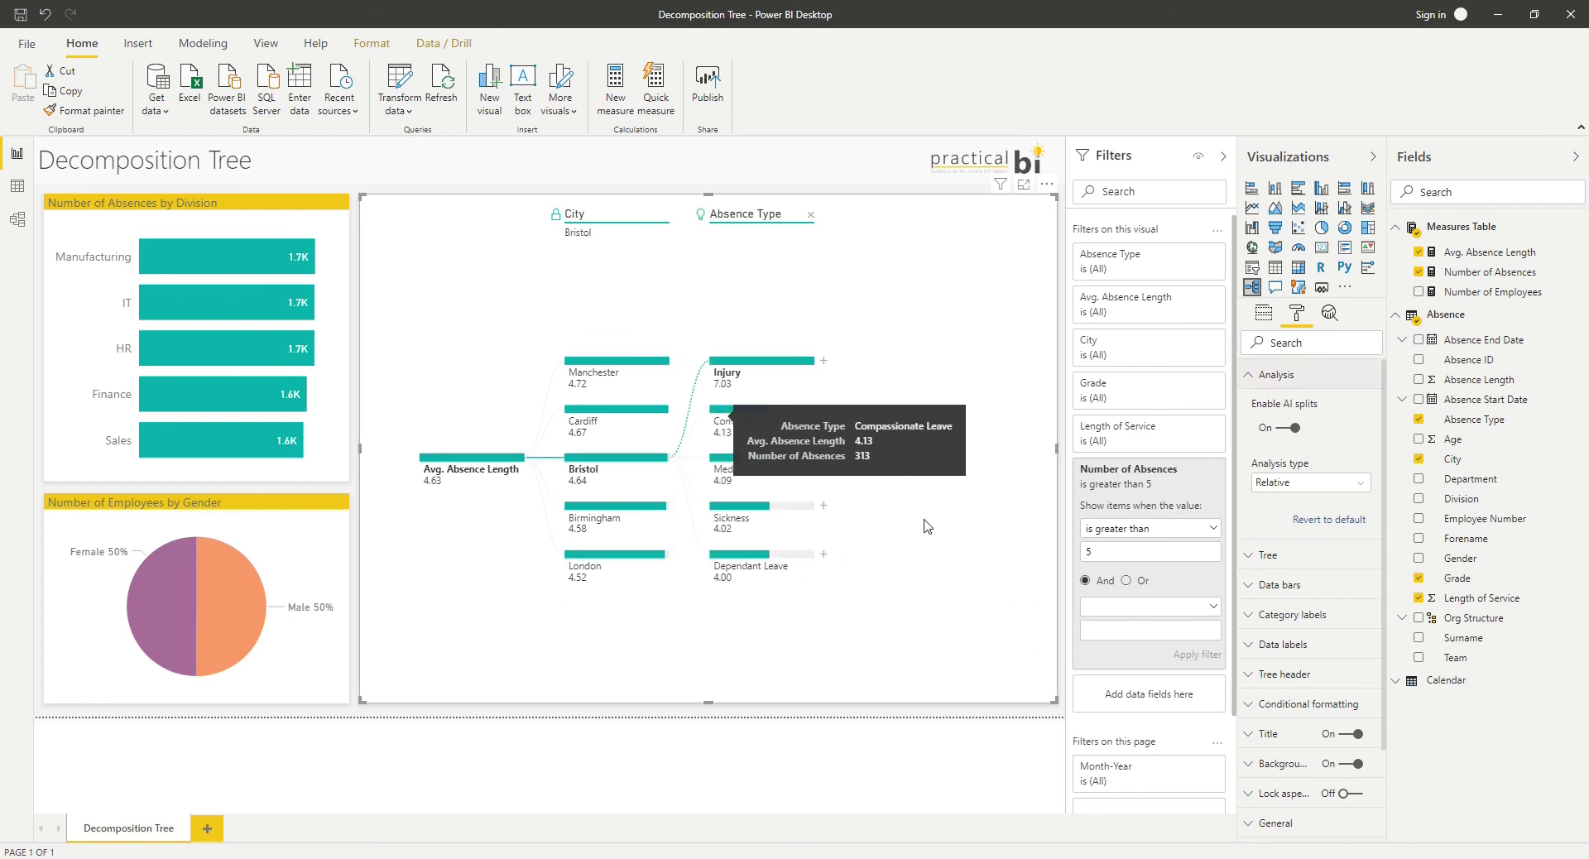
{"action": "left_click", "coordinate": [747, 360]}
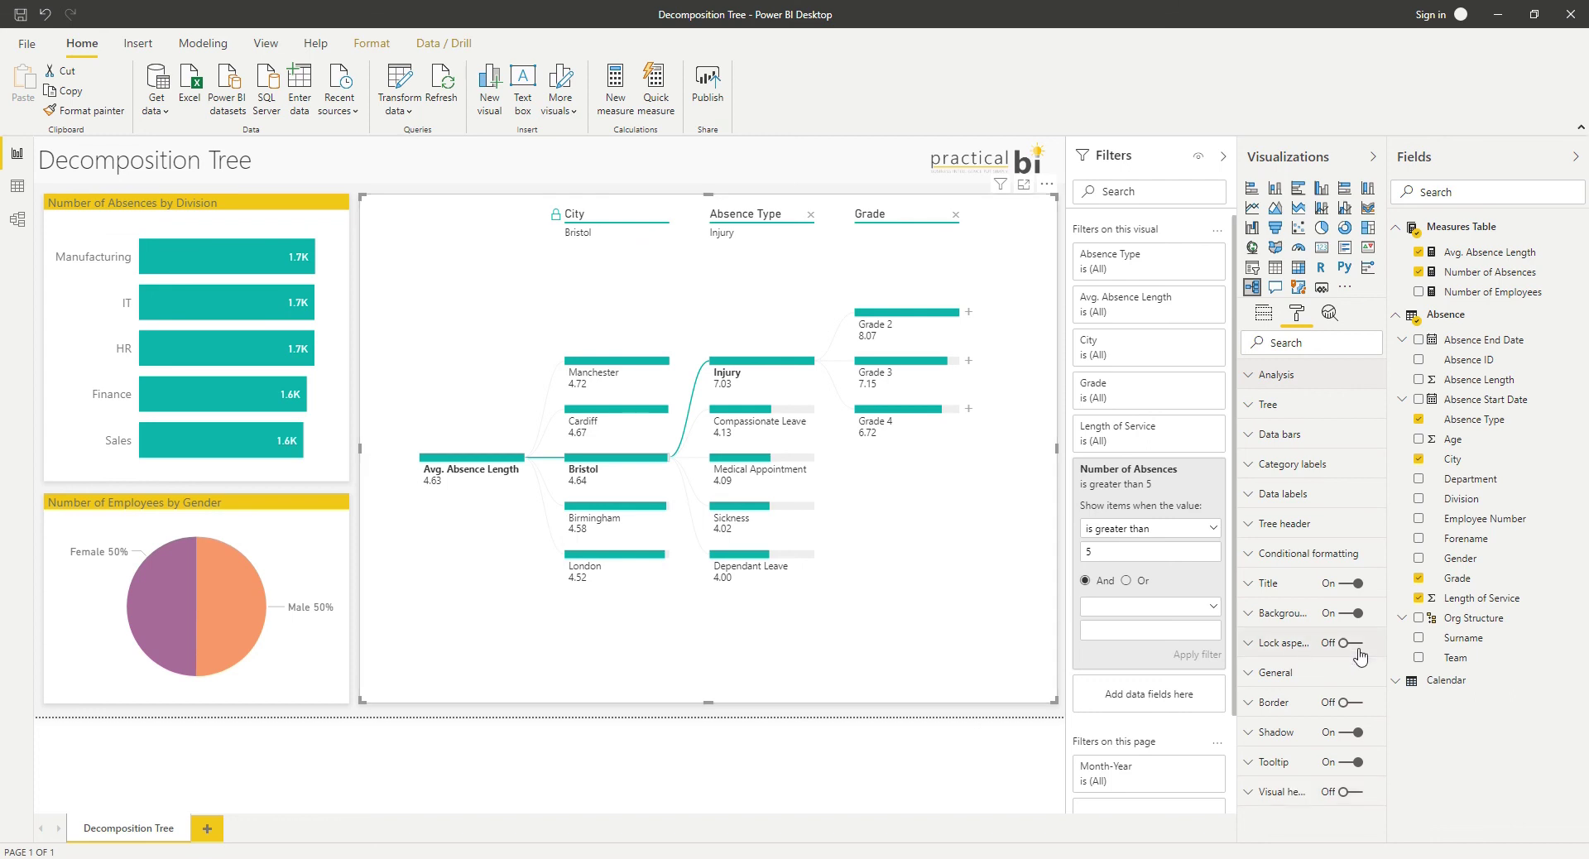
{"action": "left_click", "coordinate": [1316, 532]}
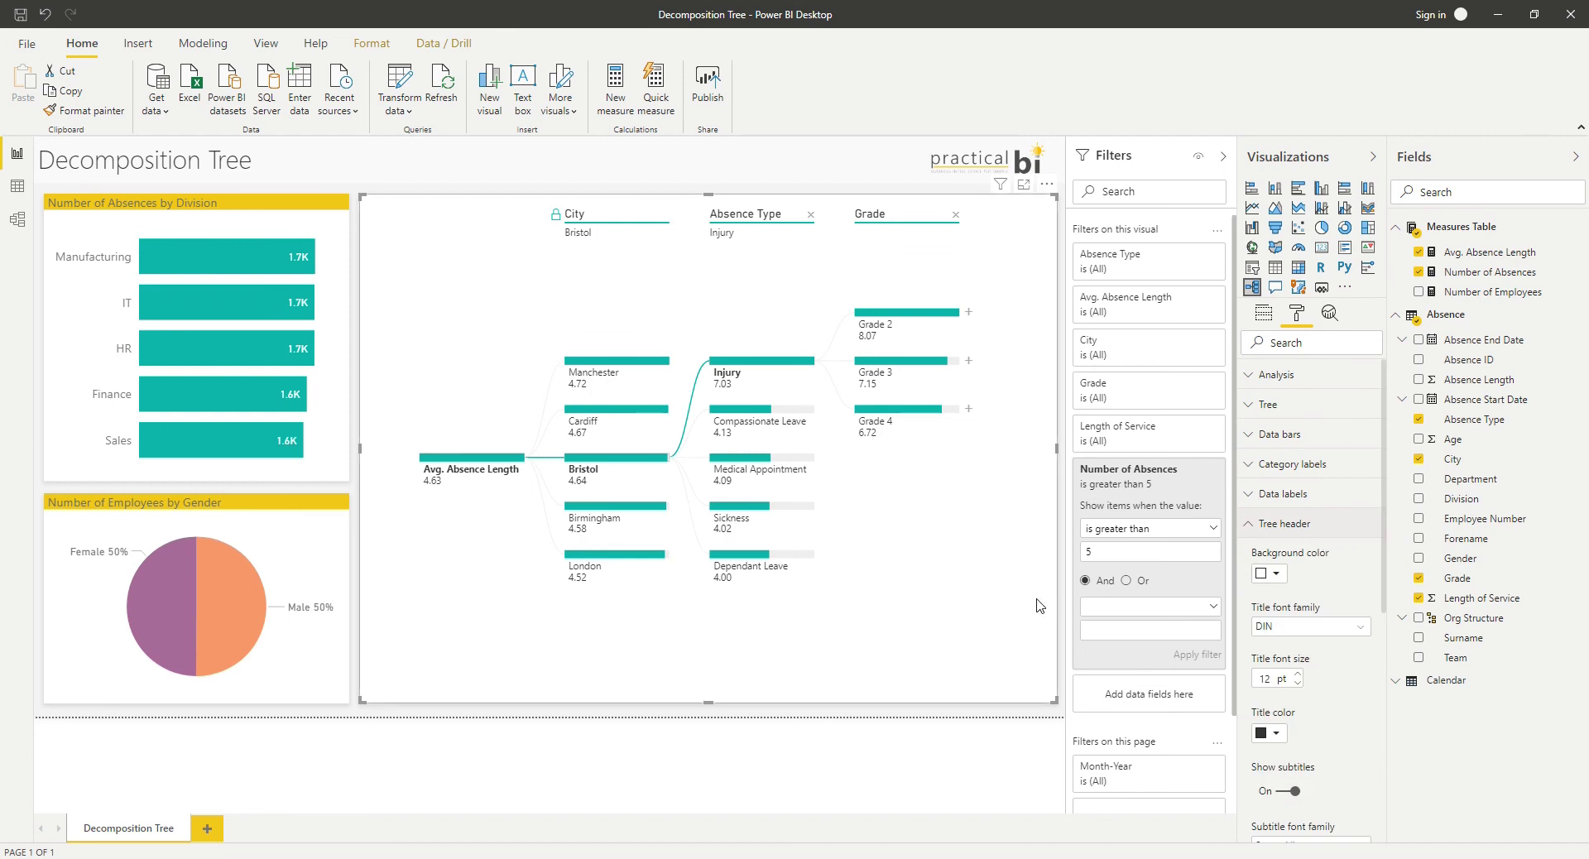
{"action": "left_click", "coordinate": [356, 319]}
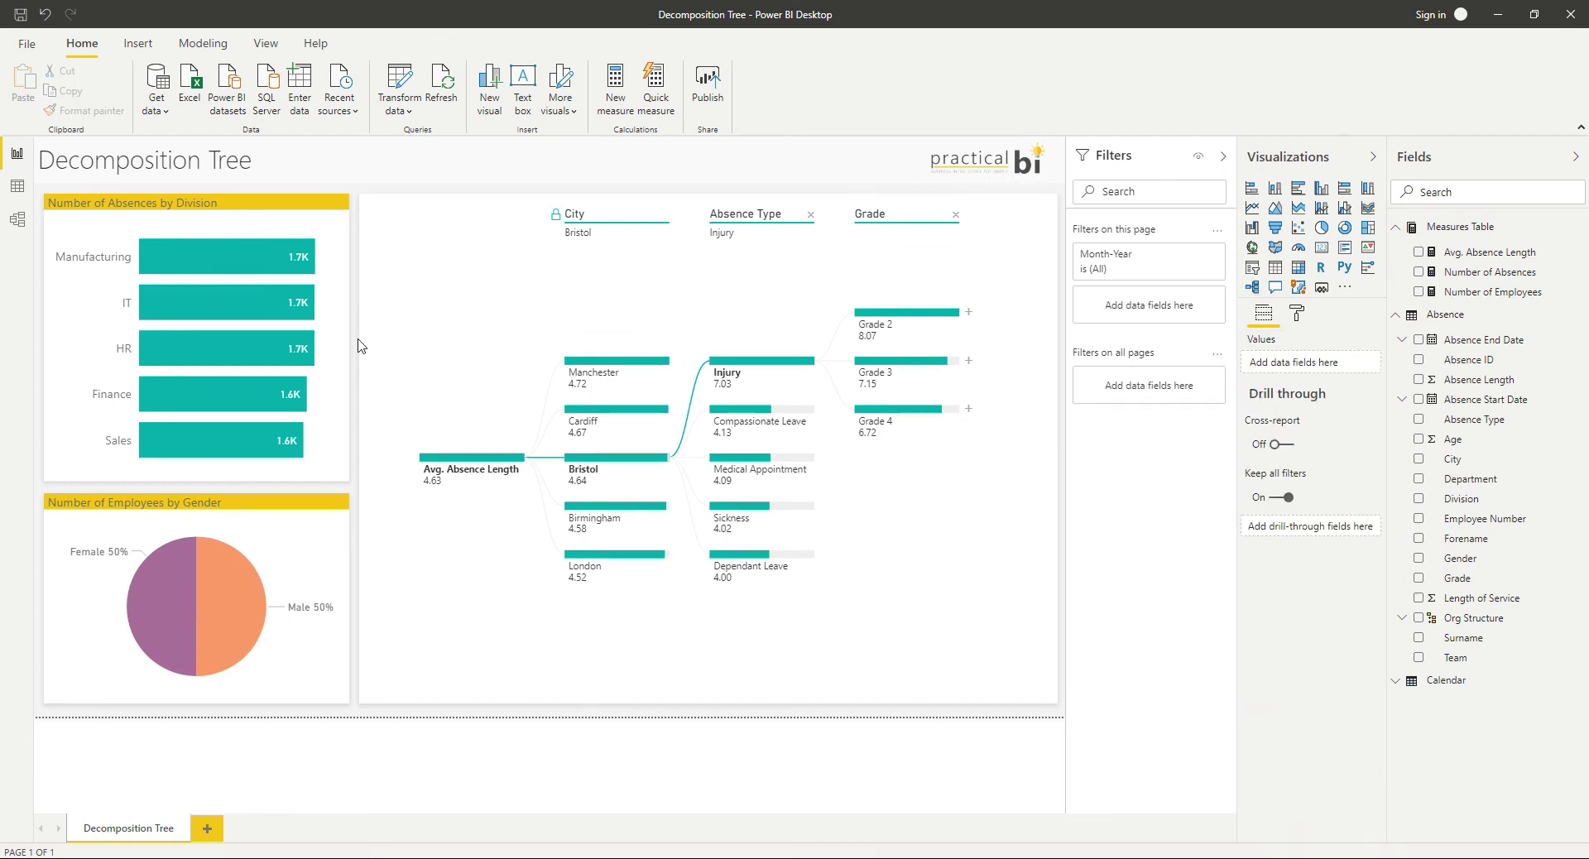
{"action": "left_click", "coordinate": [90, 261]}
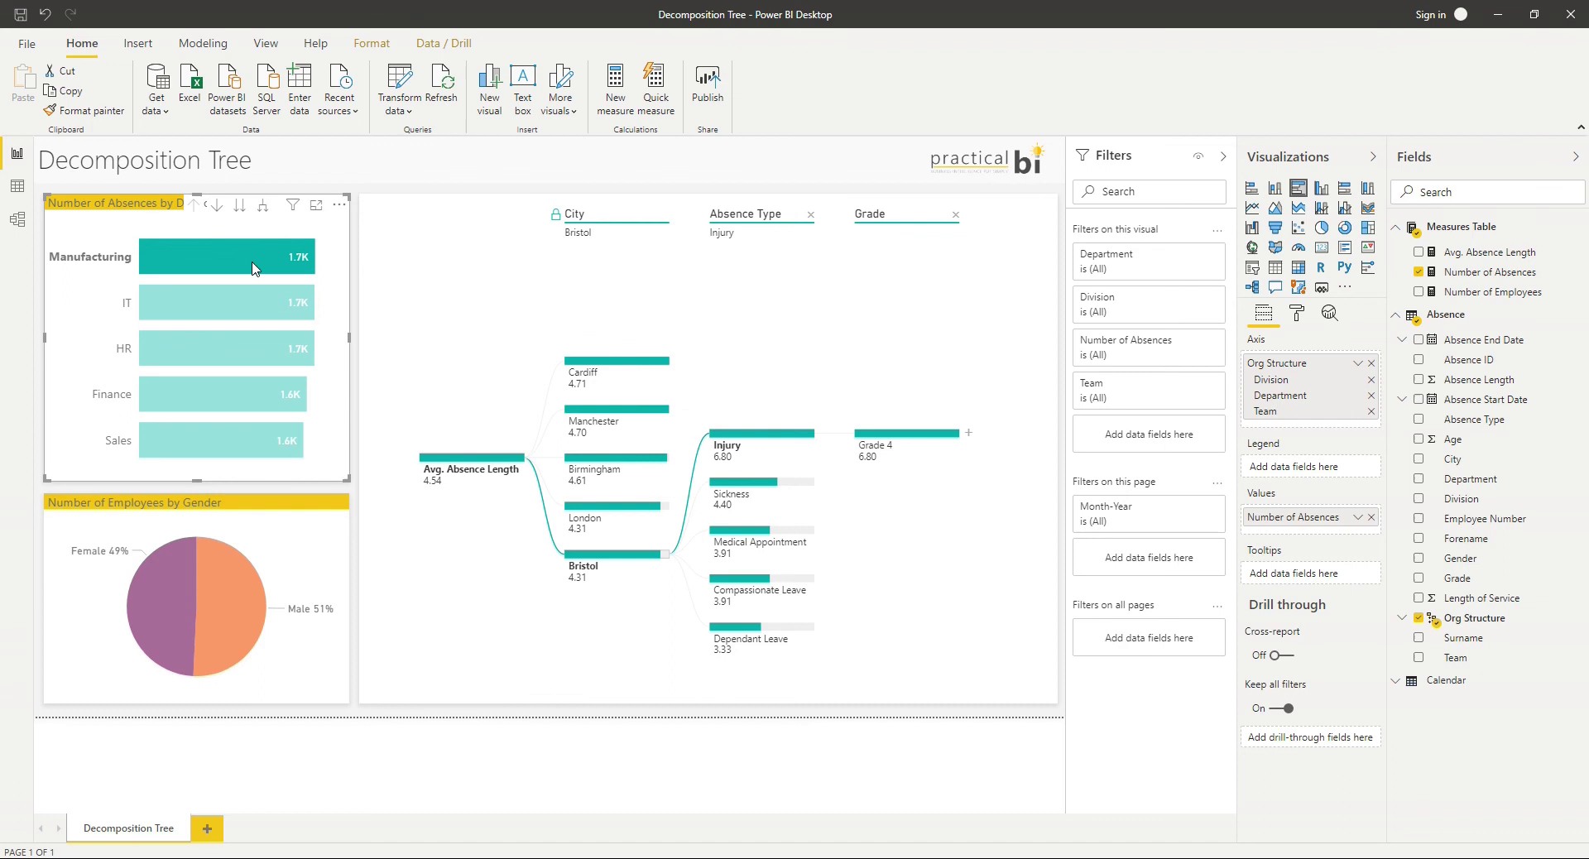
{"action": "left_click", "coordinate": [162, 307], "text": "ctrl"}
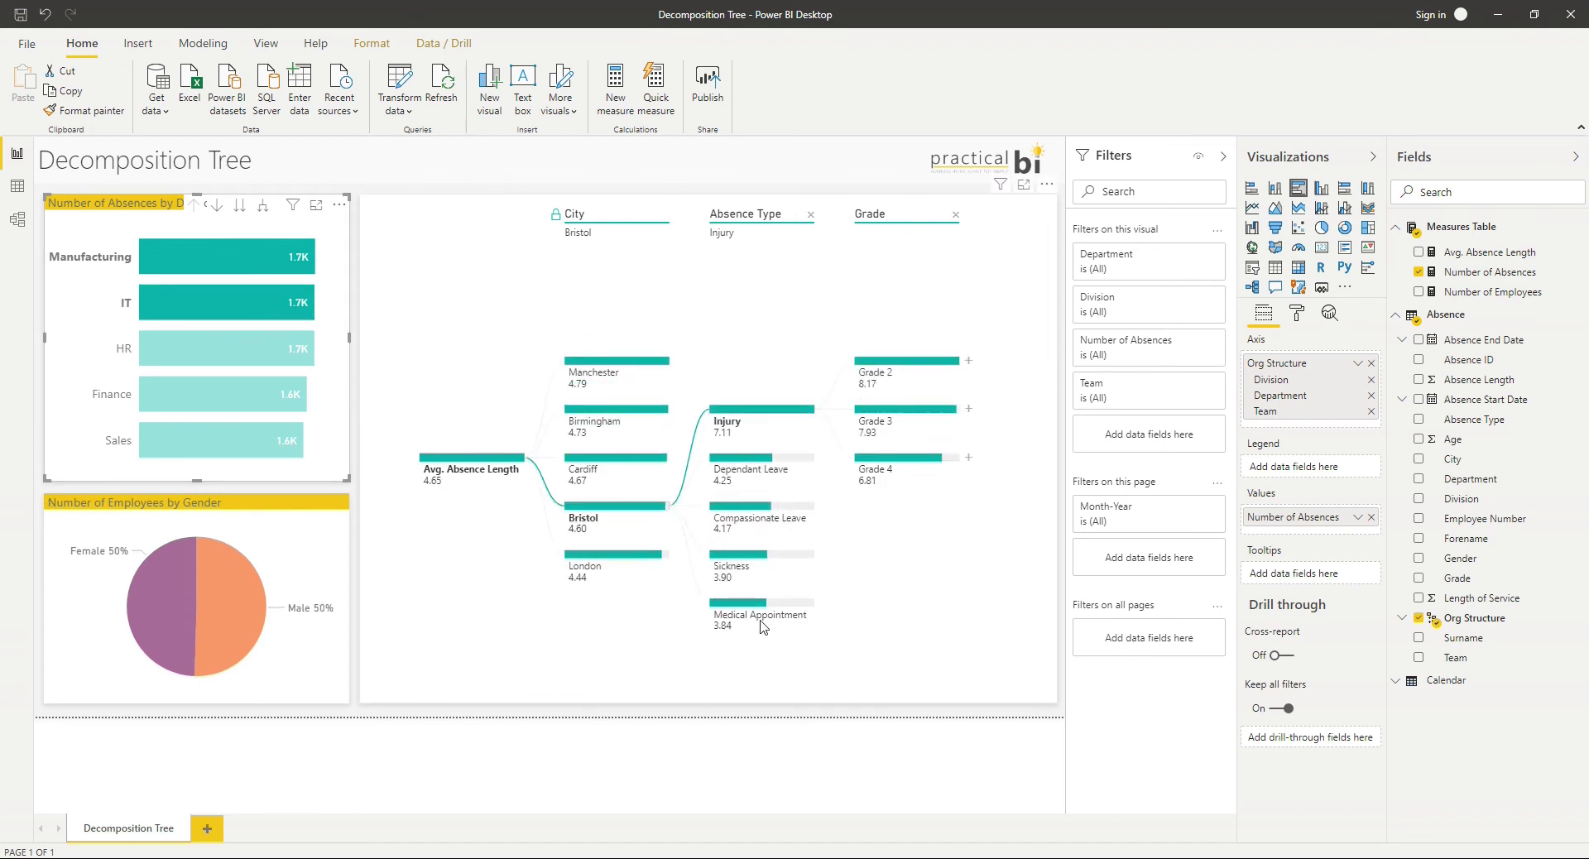
{"action": "left_click", "coordinate": [203, 344]}
{"action": "left_click", "coordinate": [507, 550]}
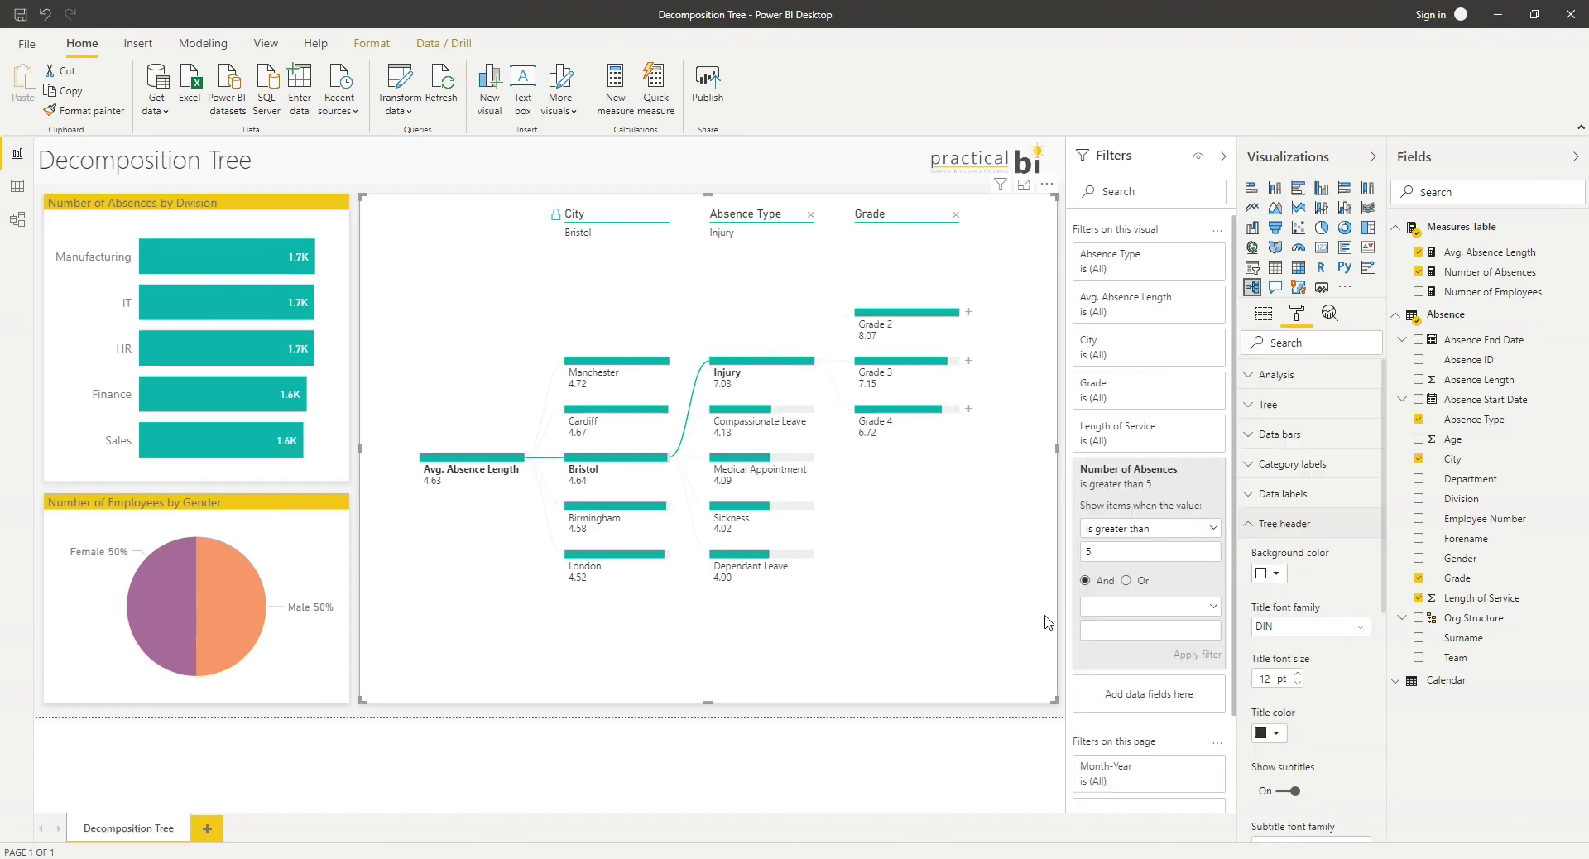
{"action": "key", "text": "Escape"}
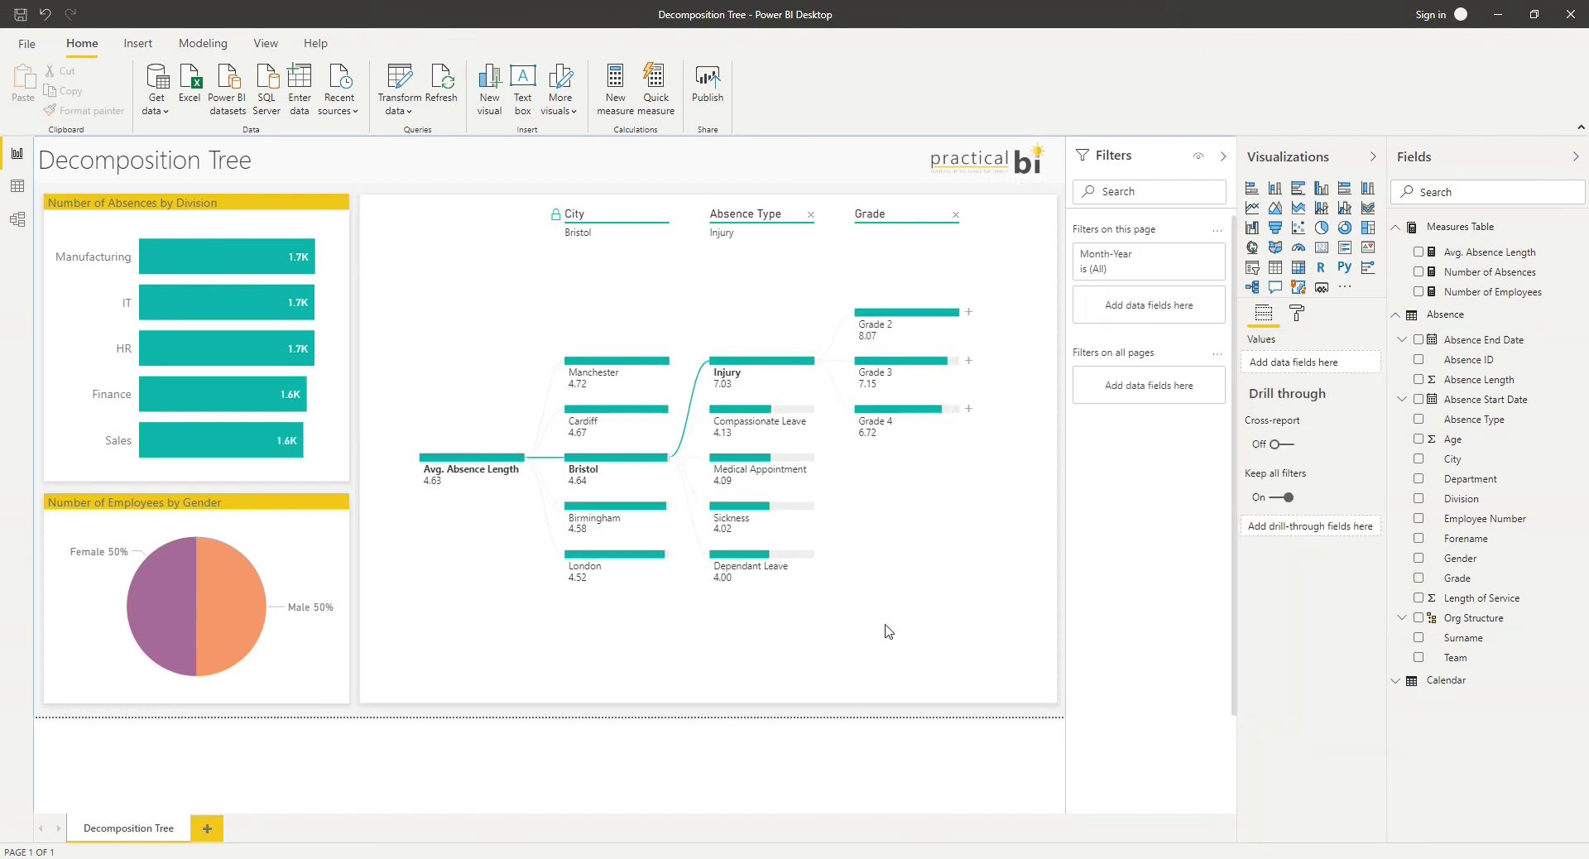